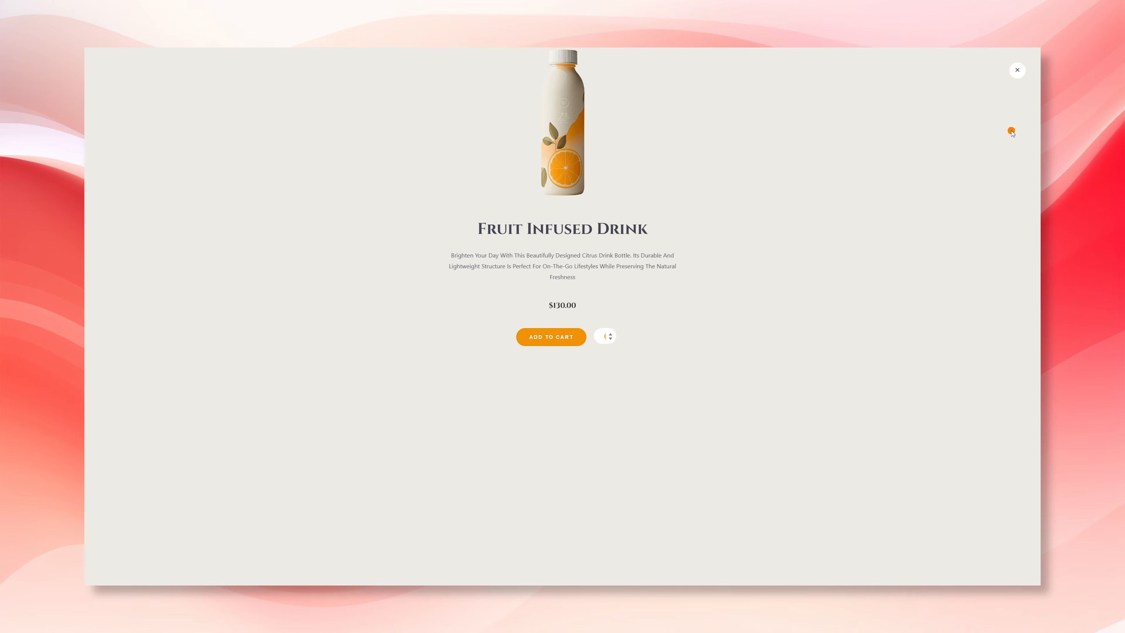
# Close the Fruit Infused Drink product details overlay.
pyautogui.click(1018, 71)
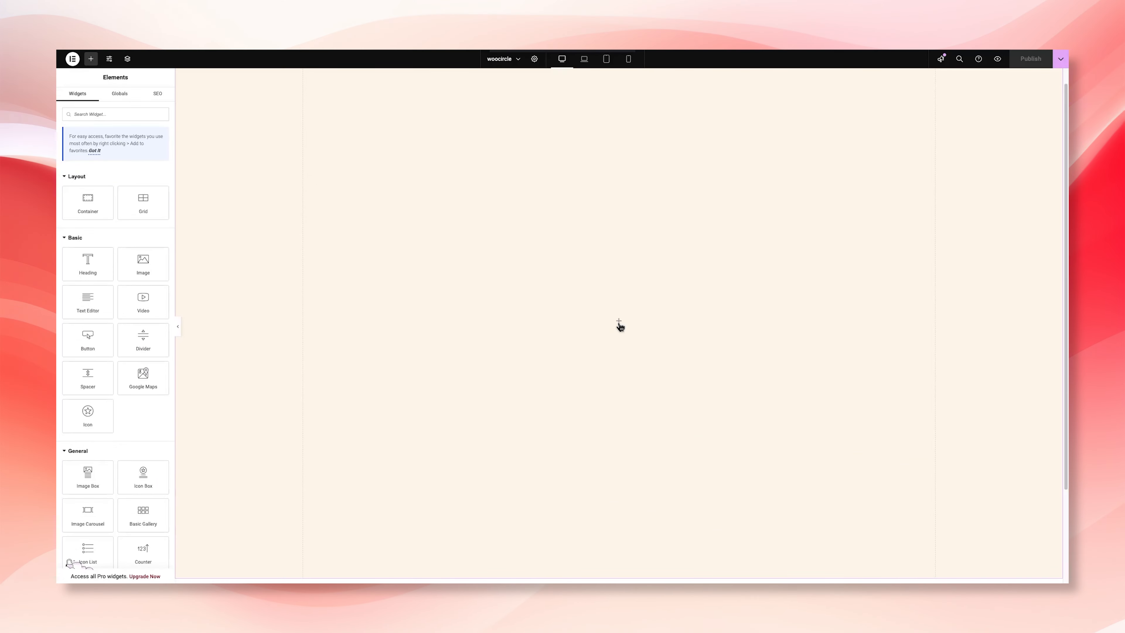
# Find the WooCircle widget by searching for "wooci" and place it in the empty page container.
pyautogui.click(89, 114)
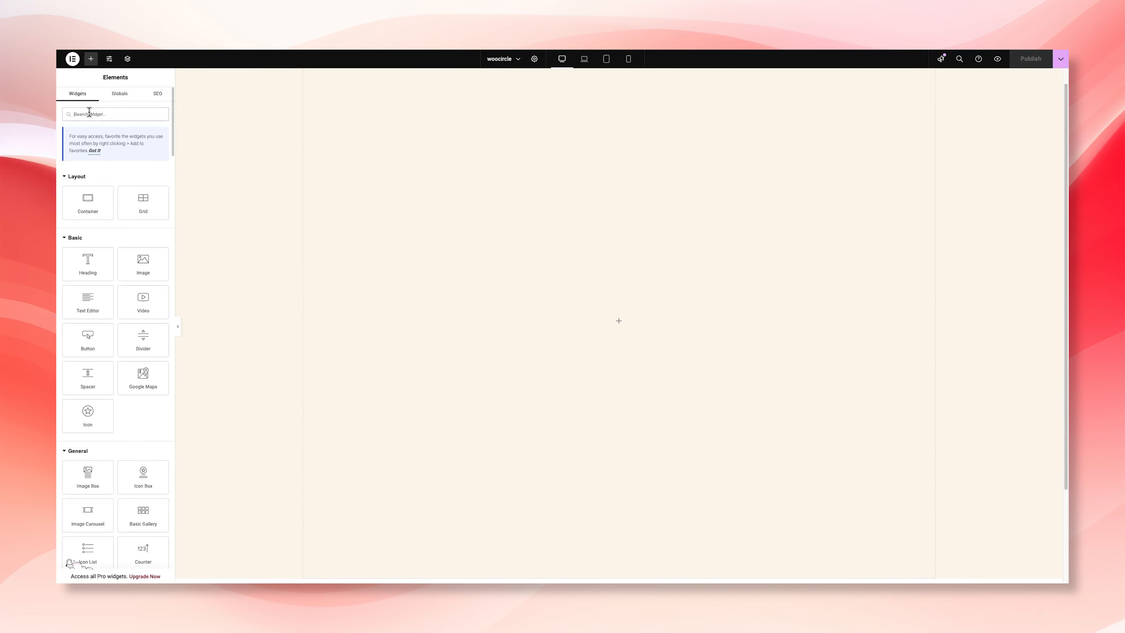
pyautogui.write('wooci')
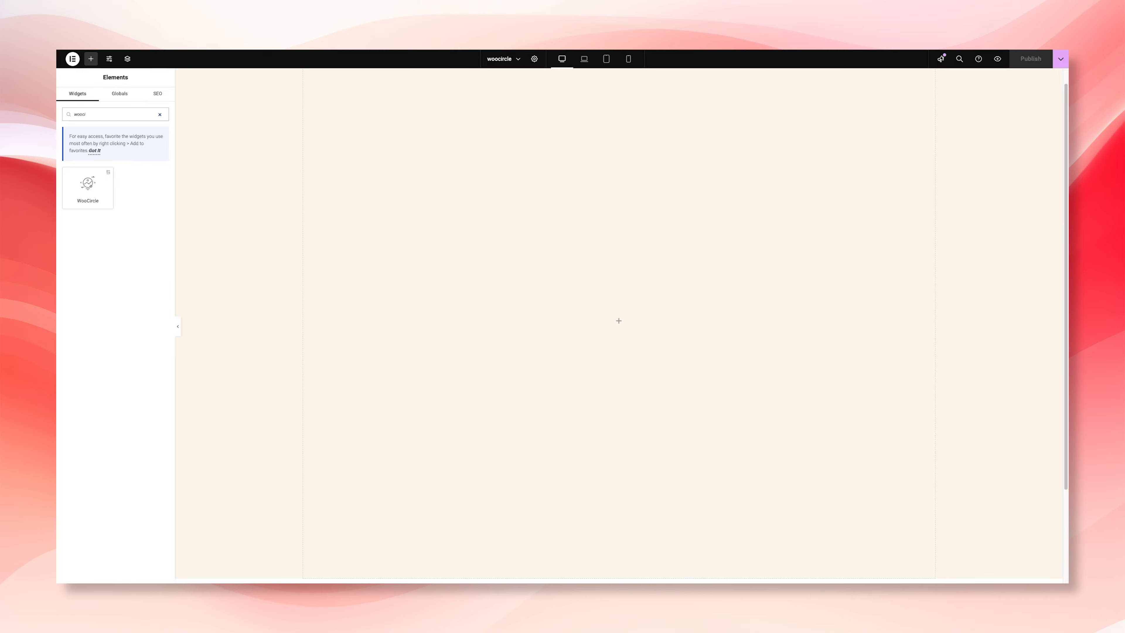
pyautogui.moveTo(78, 181); pyautogui.dragTo(587, 296)
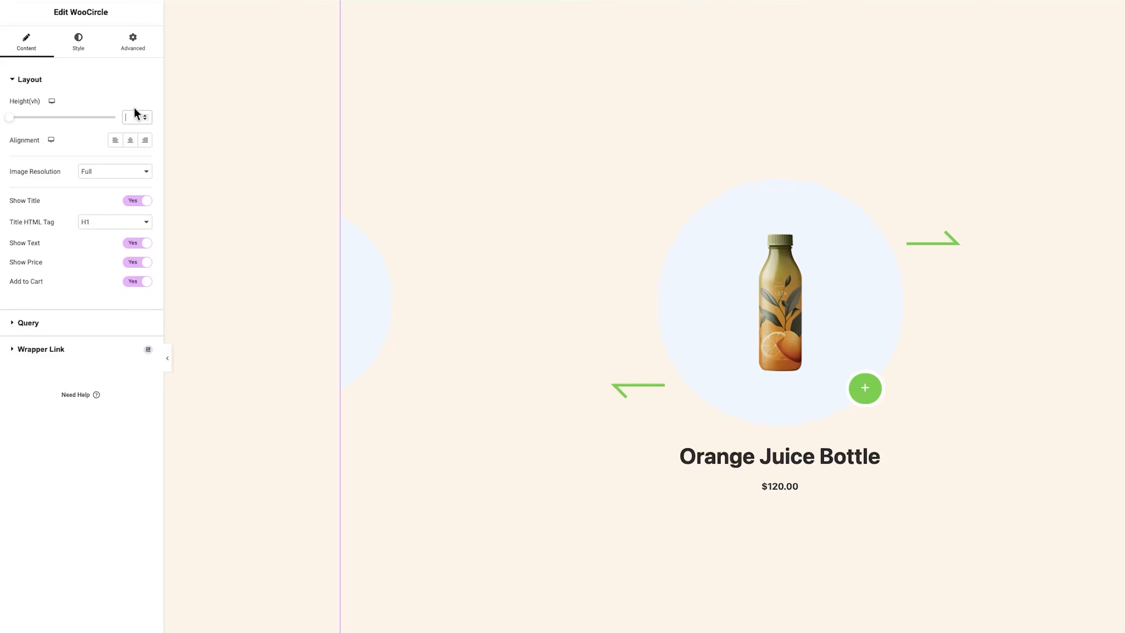
# Set the WooCircle layout height to 70 vh, try the alignment options and keep Center.
pyautogui.write('70')
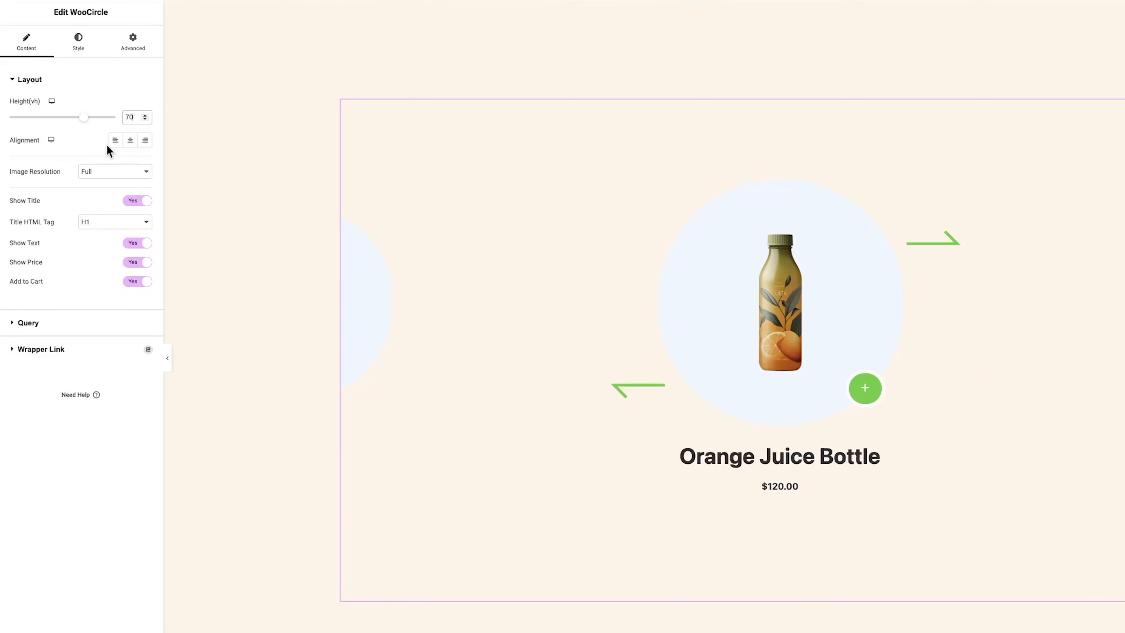
pyautogui.click(115, 142)
pyautogui.click(128, 144)
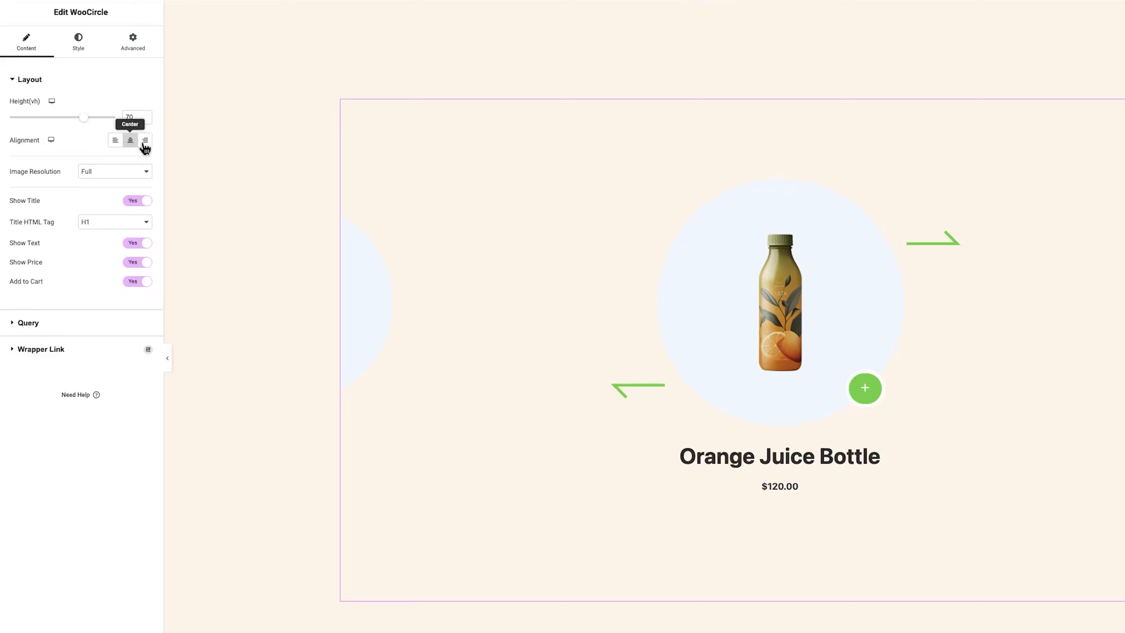
pyautogui.click(151, 145)
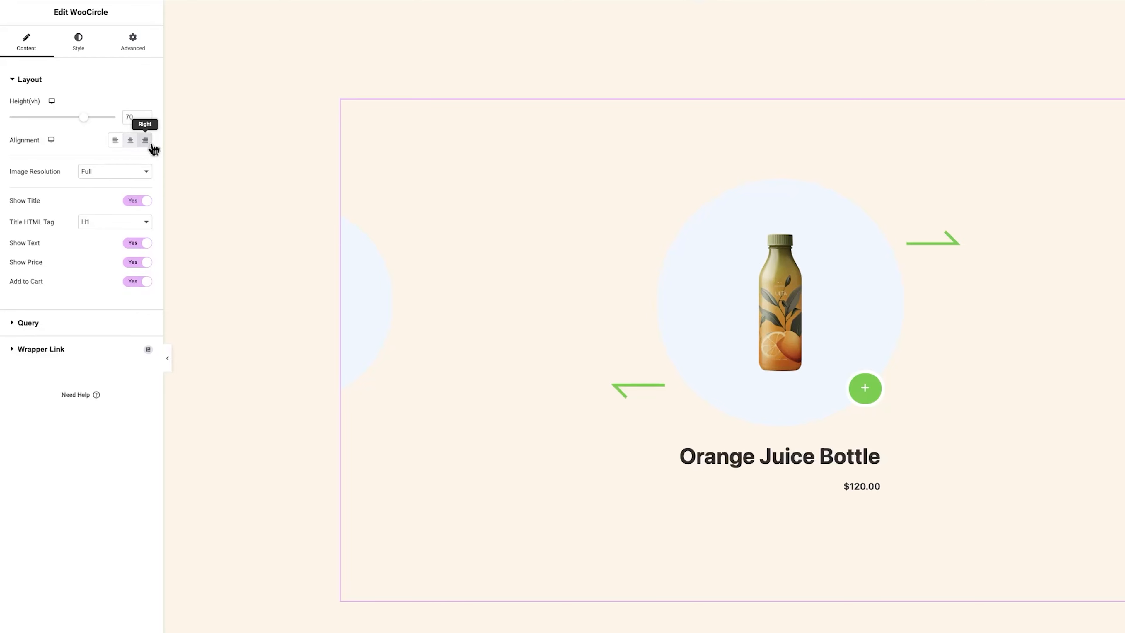
pyautogui.click(138, 149)
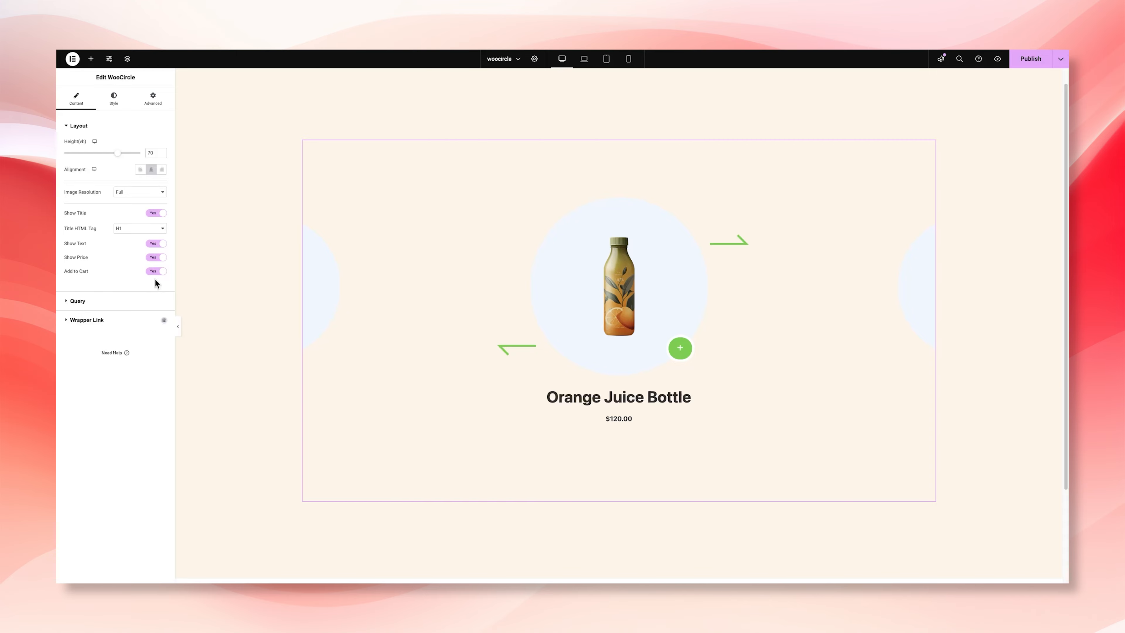
# In the product query, keep Product as the source, enable Hide Free Product and Hide Out of Stock, and show the Exclude settings.
pyautogui.click(62, 302)
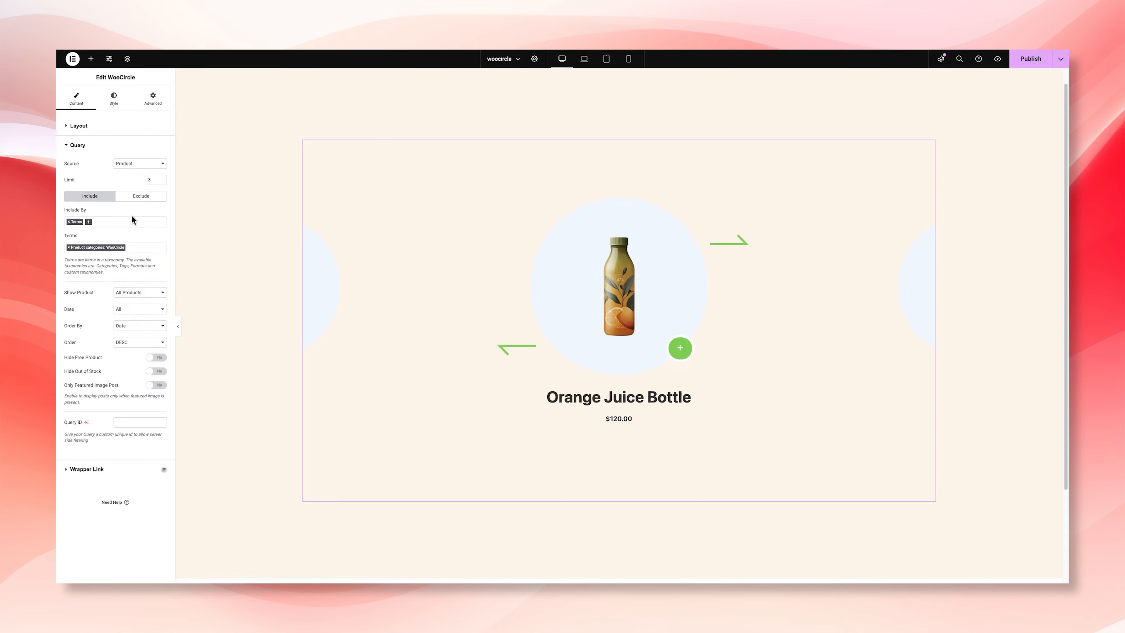
pyautogui.click(131, 169)
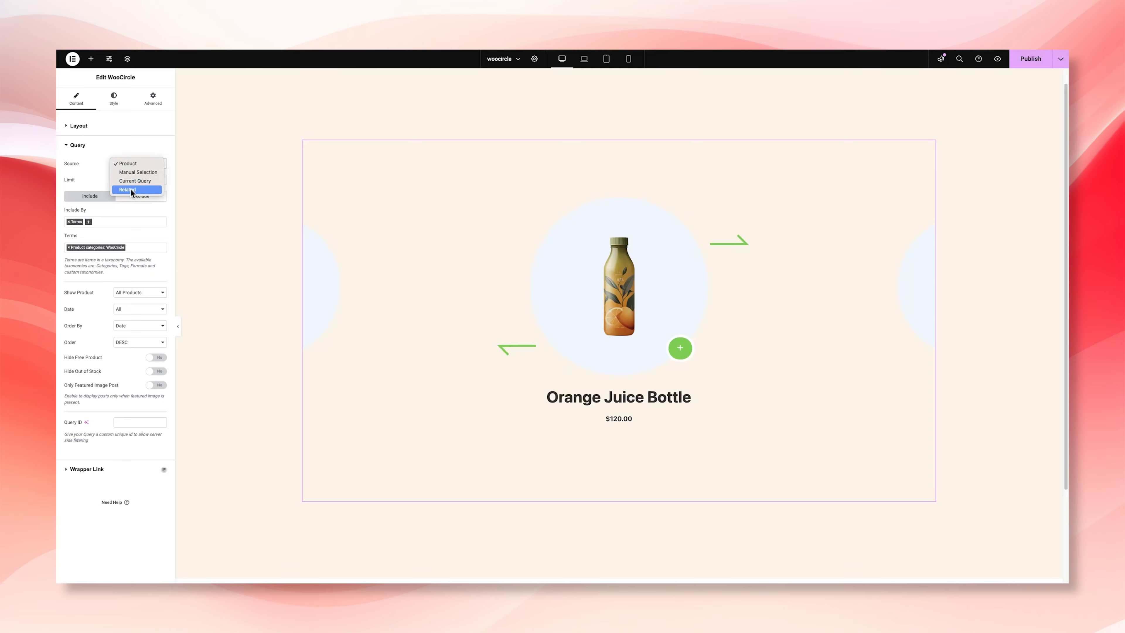
pyautogui.click(143, 150)
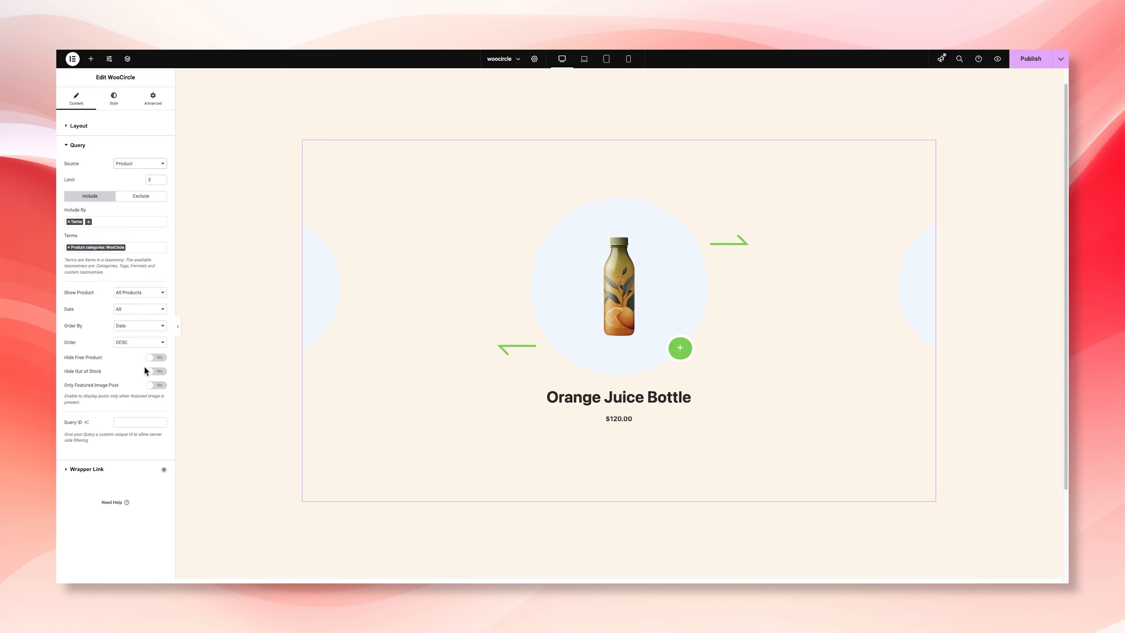
pyautogui.click(153, 358)
pyautogui.click(149, 373)
pyautogui.click(140, 197)
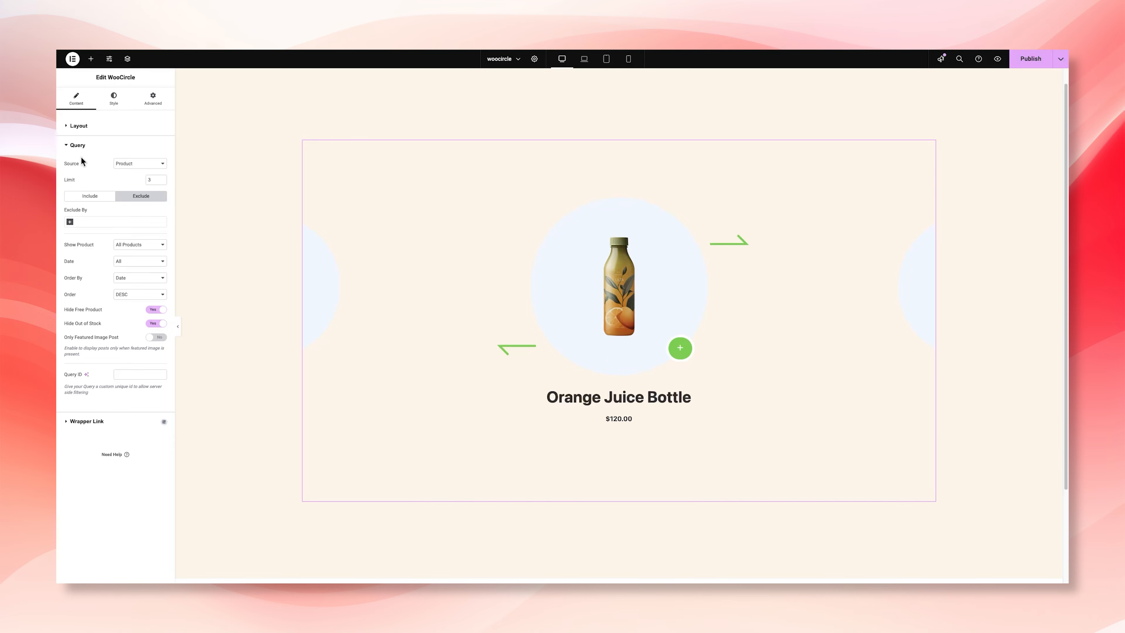
# Give the WooCircle widget a solid white (#FFFFFF) background in its advanced settings.
pyautogui.click(116, 101)
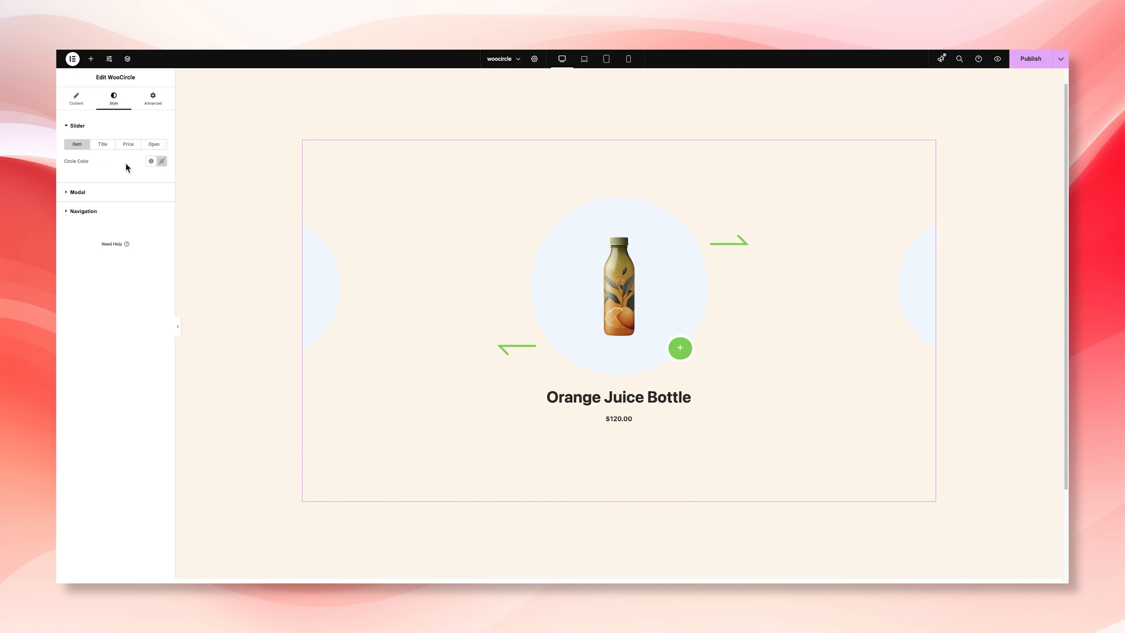
pyautogui.click(150, 105)
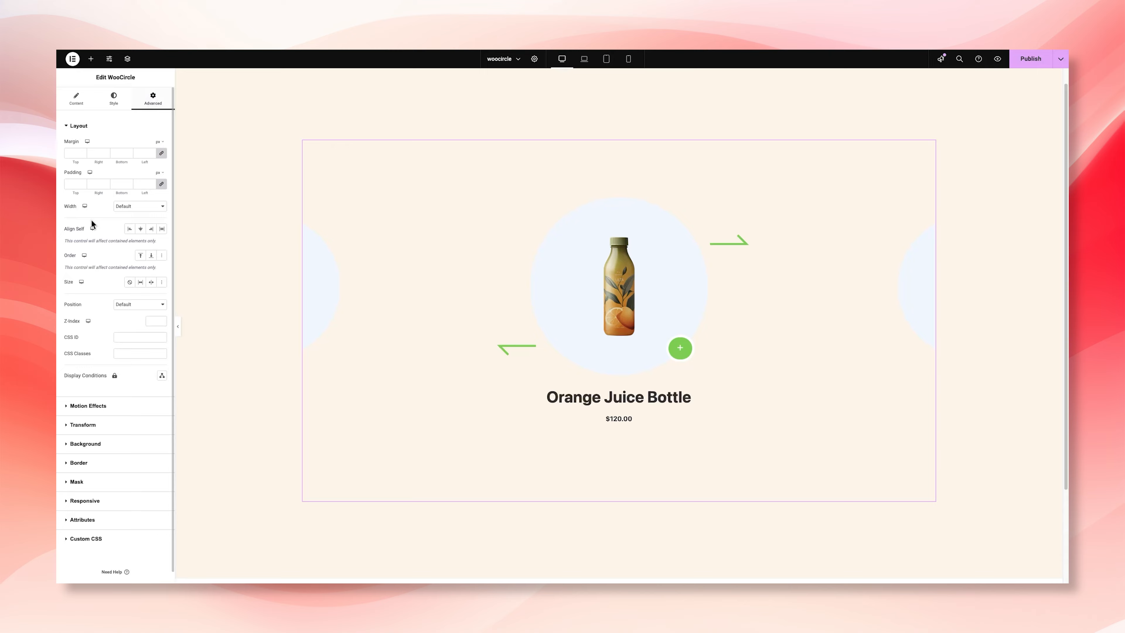
pyautogui.scroll(-1, 119, 305)
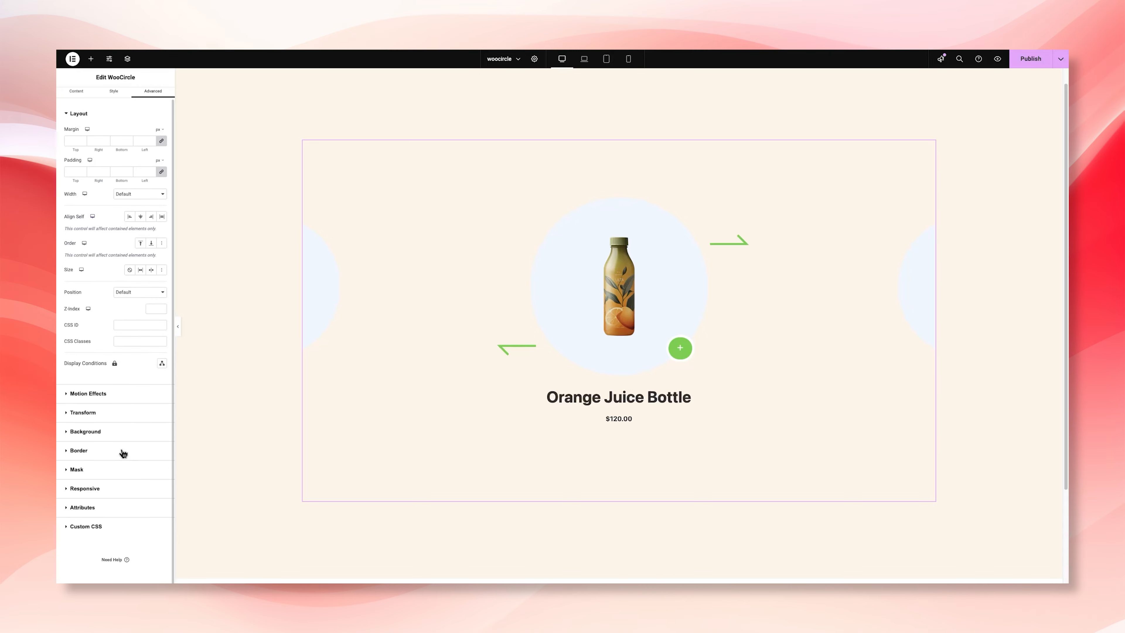
pyautogui.click(126, 440)
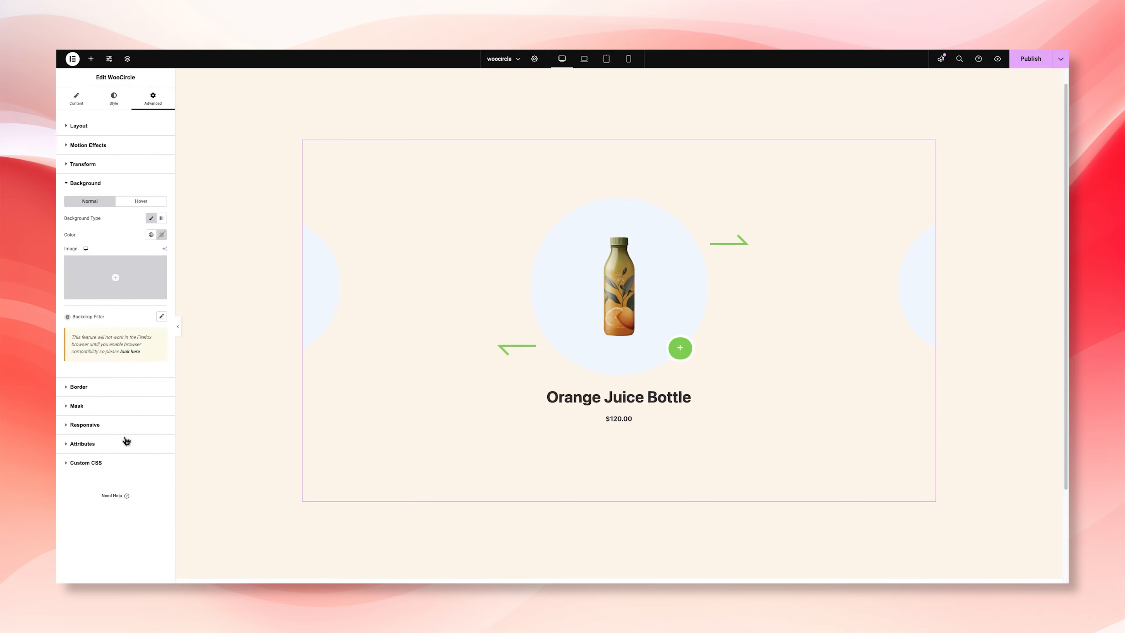
pyautogui.click(162, 234)
pyautogui.moveTo(148, 267); pyautogui.dragTo(105, 272)
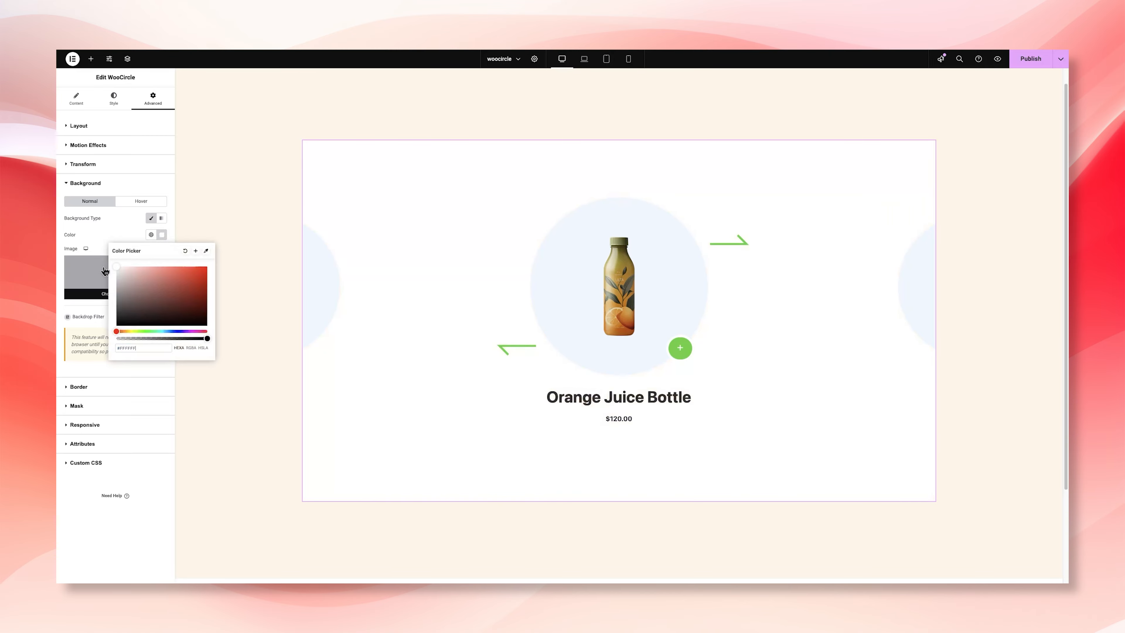
# Set the slider item's circle color to #fff5eb in the style settings.
pyautogui.click(116, 108)
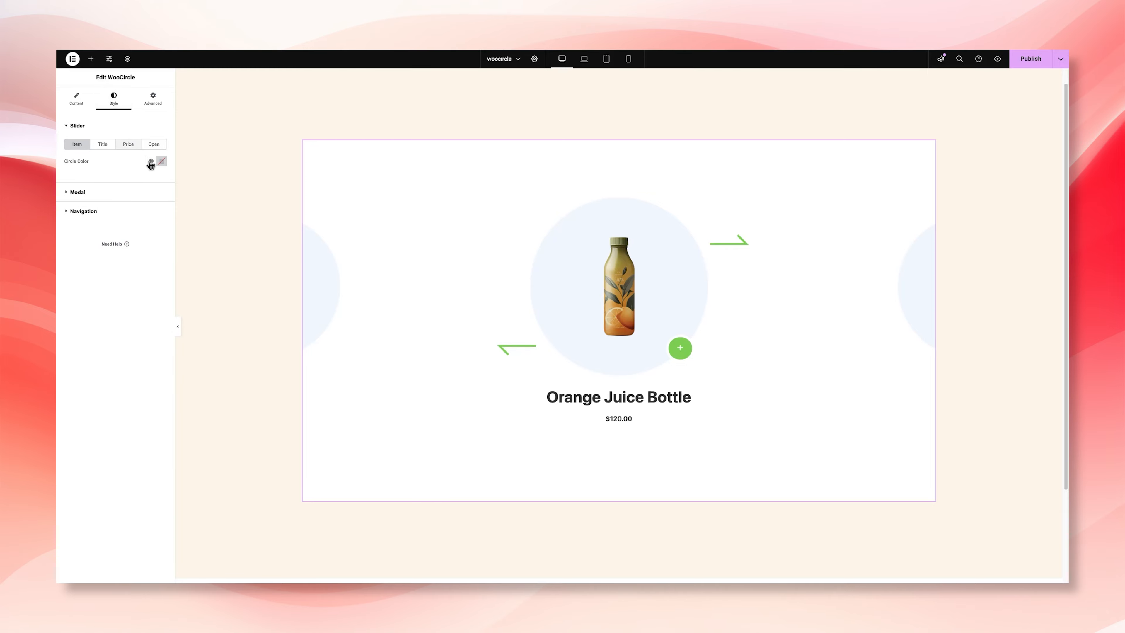
pyautogui.click(162, 161)
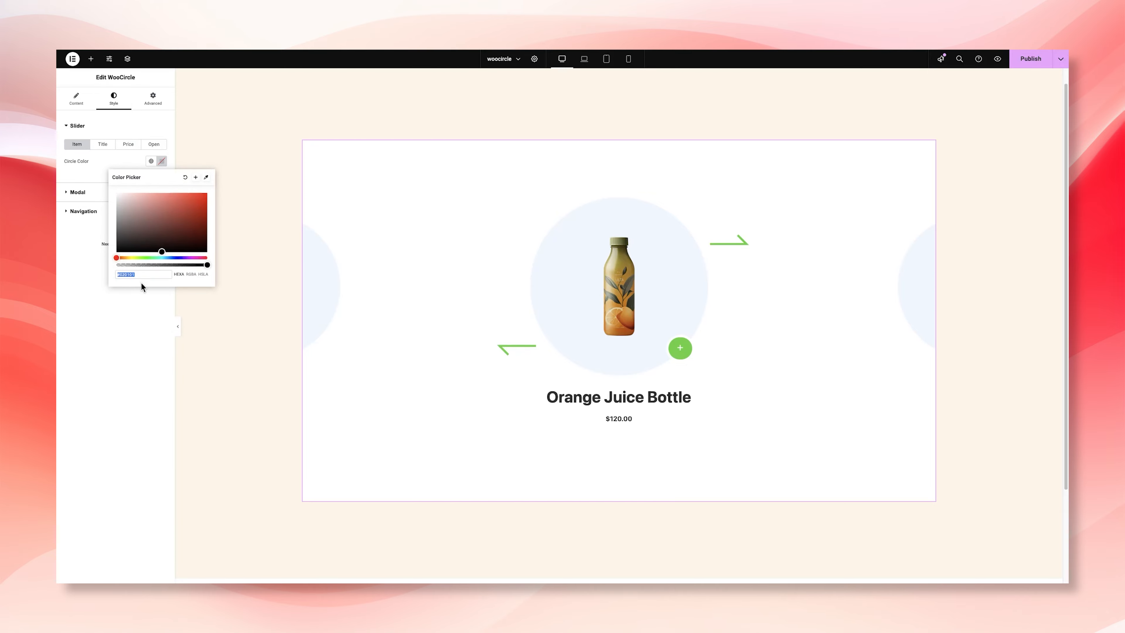
pyautogui.write('#fff5eb')
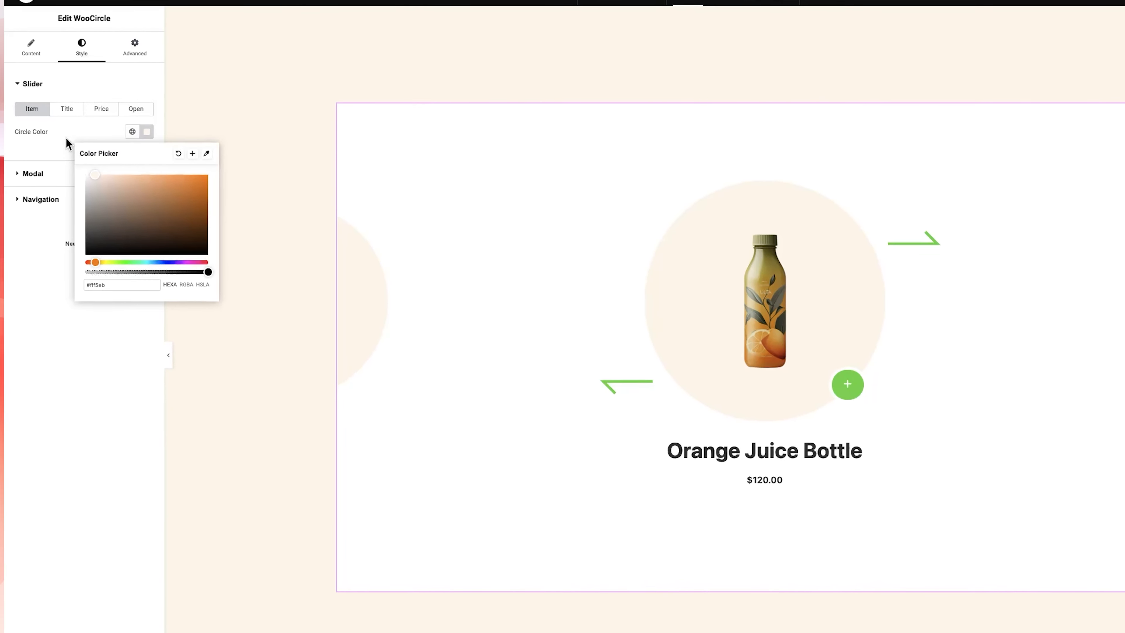
pyautogui.click(66, 138)
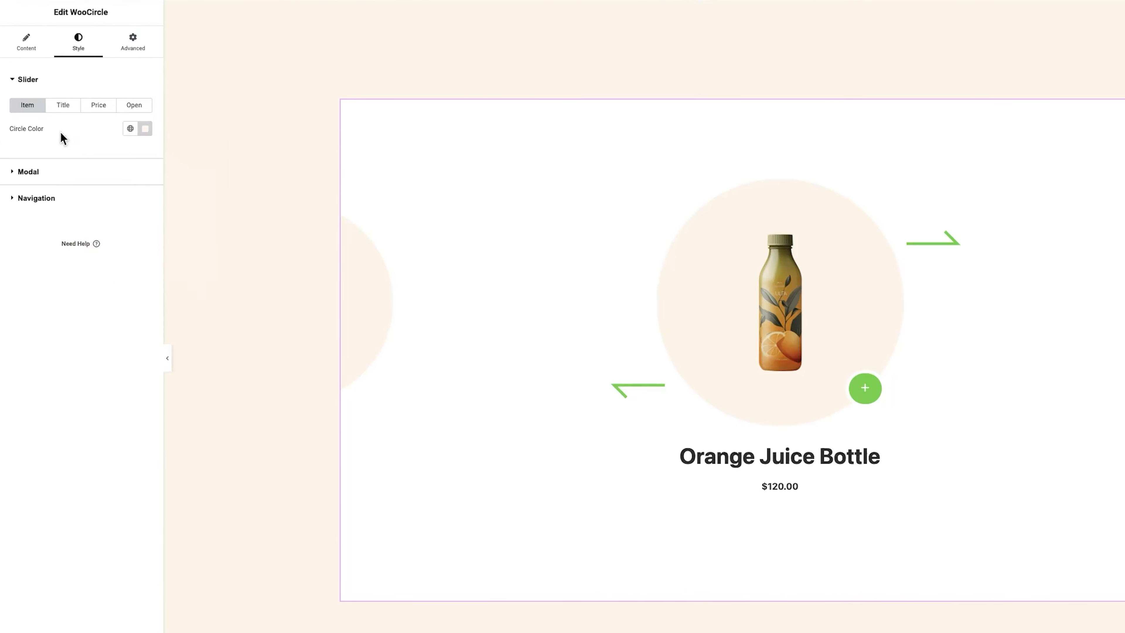
# Set the slider title's text color to a dark grey, about #3D3D3D.
pyautogui.click(66, 110)
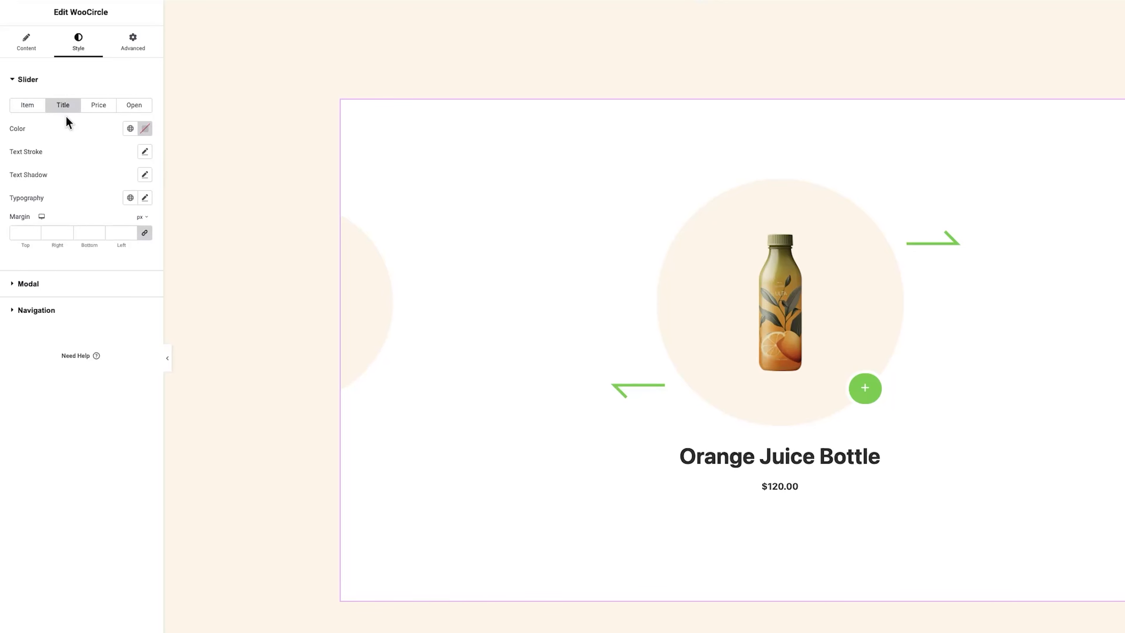
pyautogui.click(145, 129)
pyautogui.moveTo(116, 197); pyautogui.dragTo(80, 239)
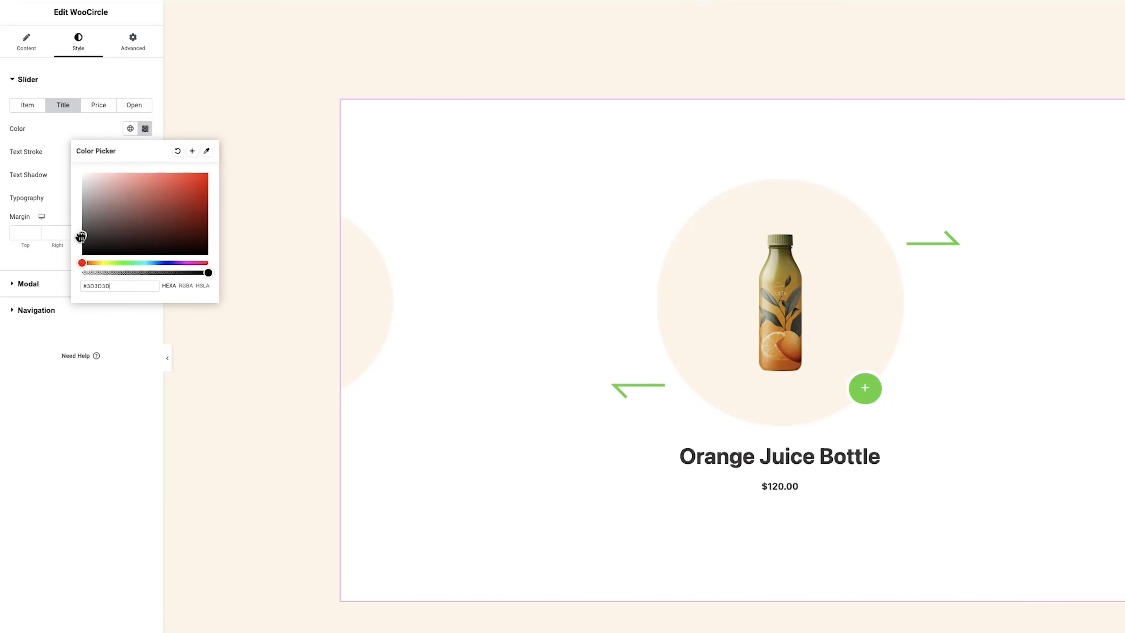
pyautogui.click(90, 137)
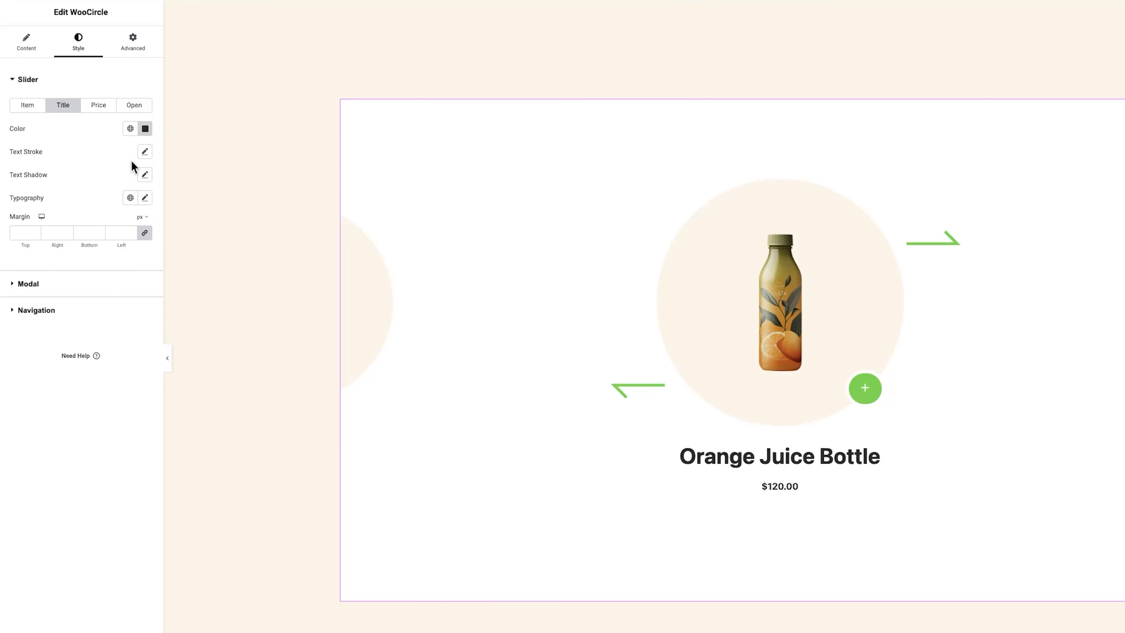
# Set the slider title's typography to the Cinzel font family, 42 px in size, with weight 700 (Bold).
pyautogui.click(145, 198)
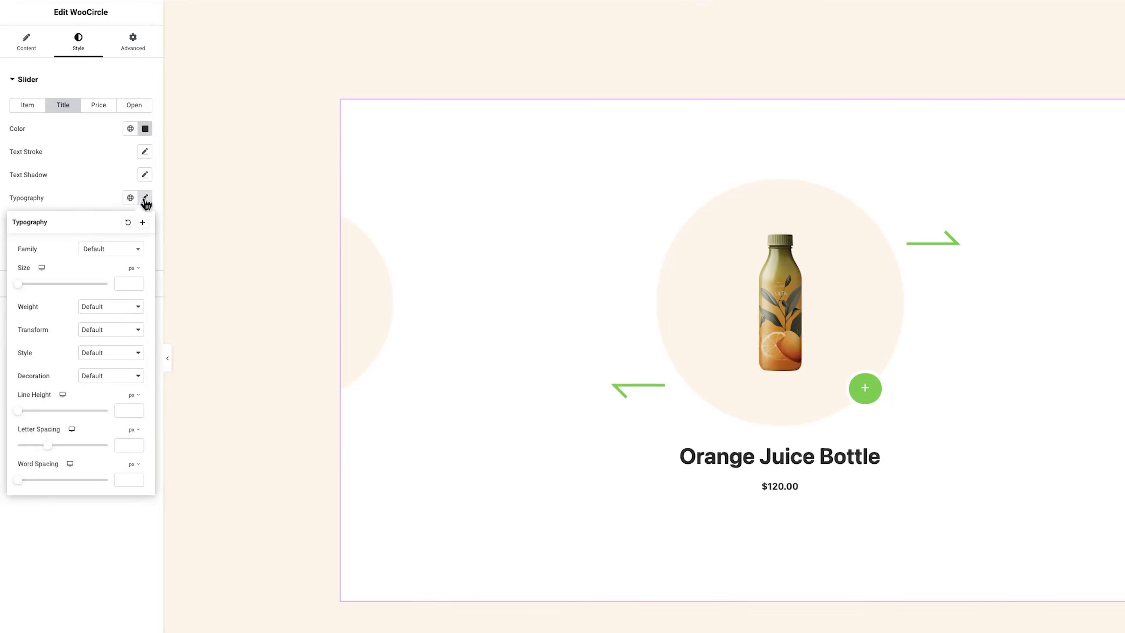
pyautogui.click(107, 252)
pyautogui.write('cin')
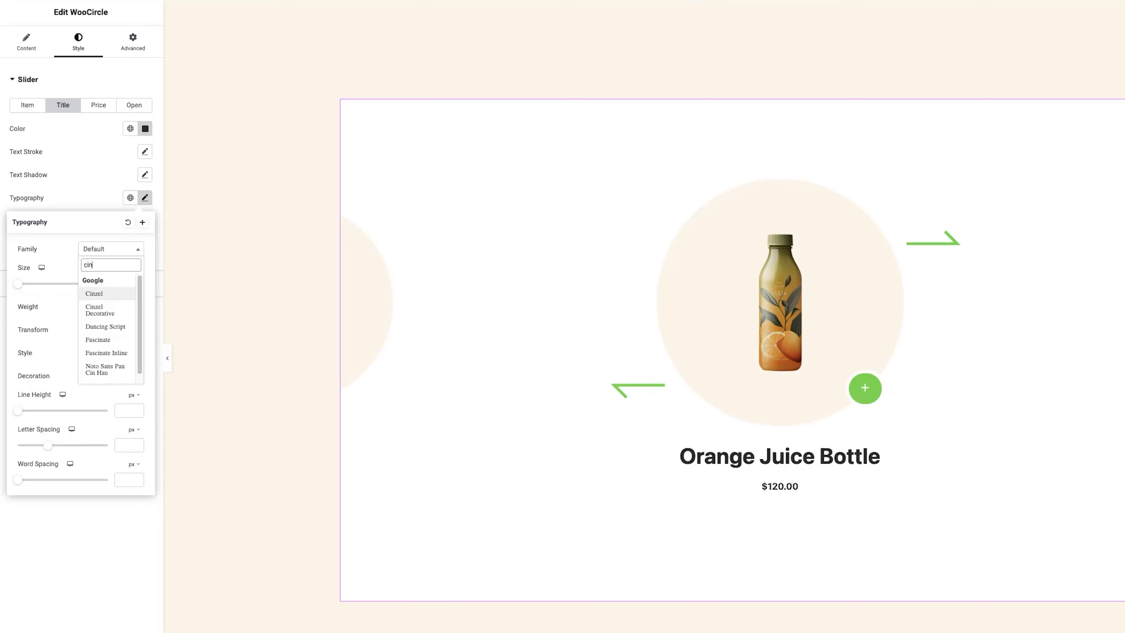
pyautogui.press('Return')
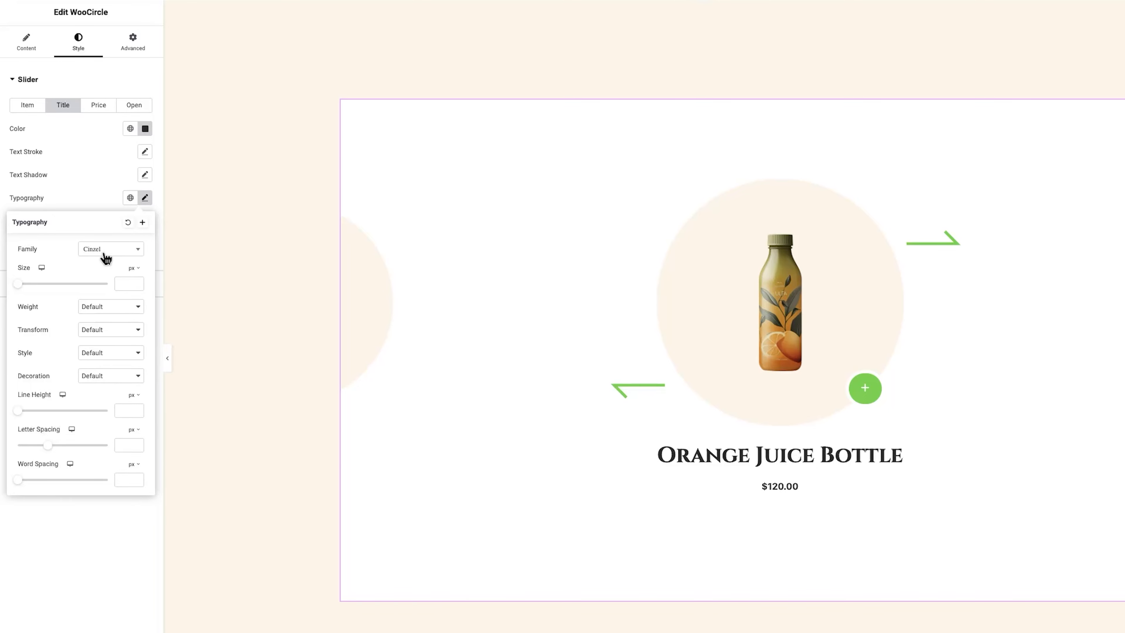
pyautogui.click(125, 286)
pyautogui.write('42')
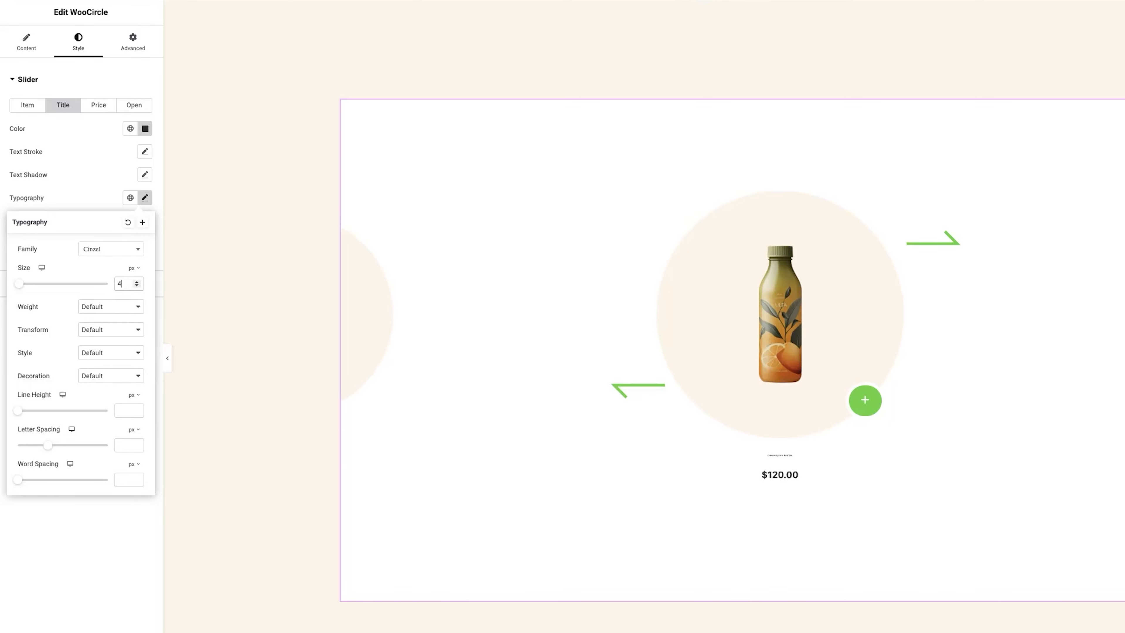
pyautogui.click(125, 306)
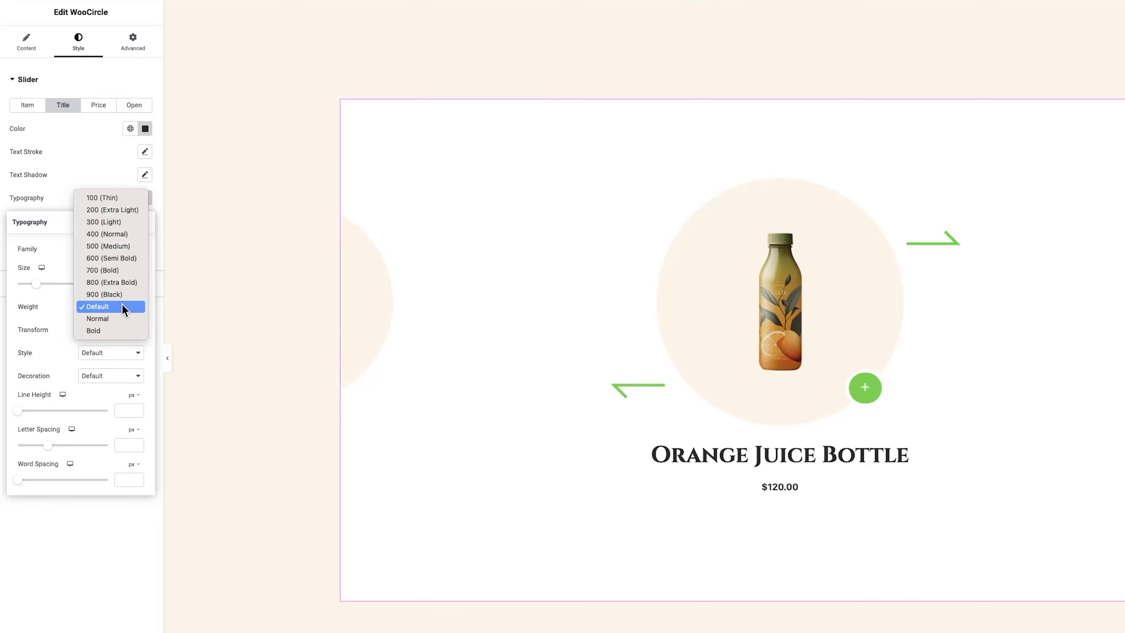
pyautogui.click(118, 284)
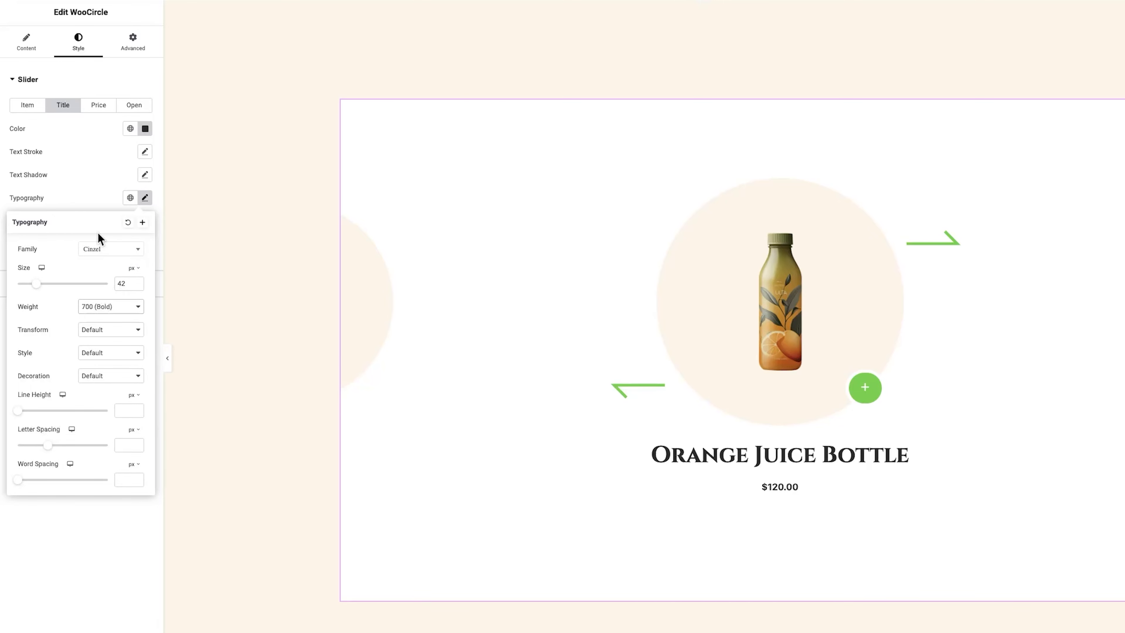
# Set the slider title's line height to 1.1 em.
pyautogui.click(132, 395)
pyautogui.click(135, 412)
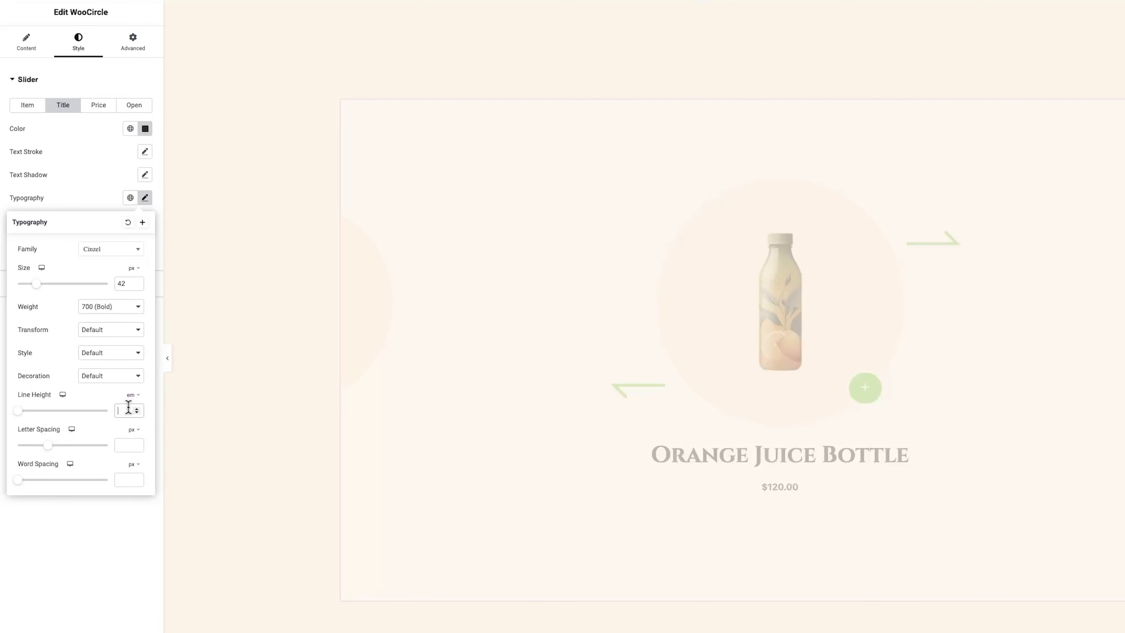
pyautogui.write('1.1')
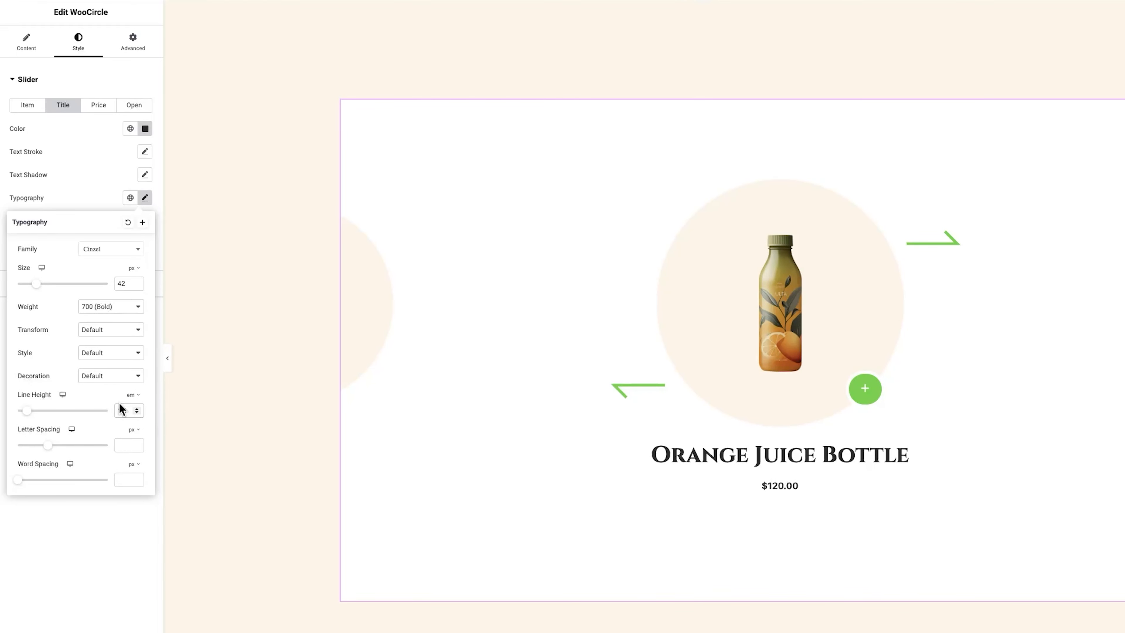
pyautogui.click(101, 199)
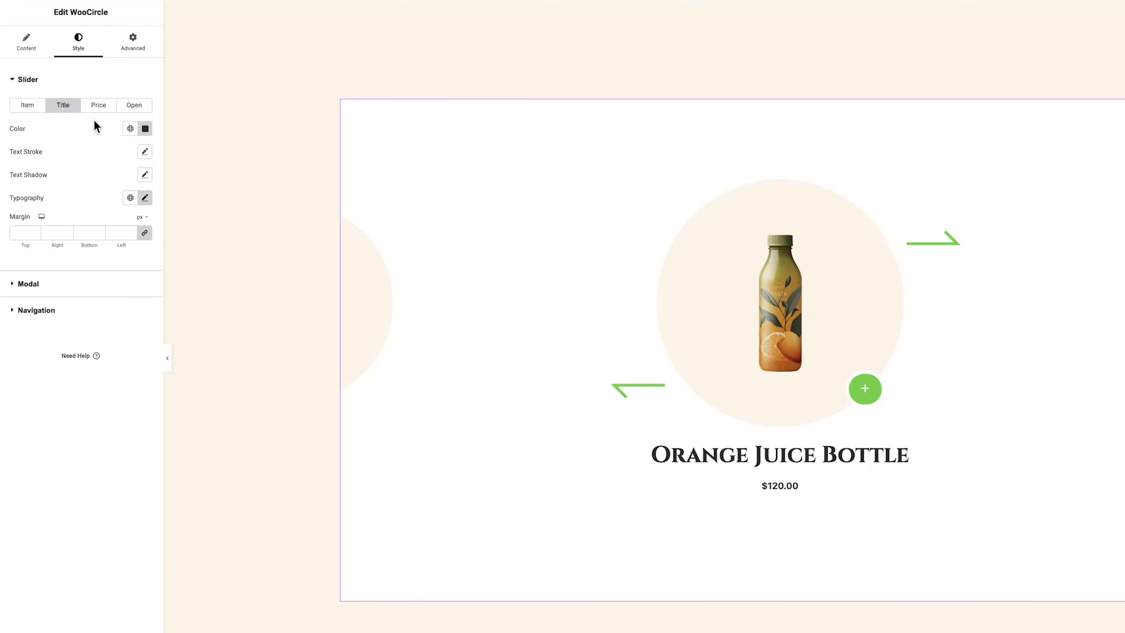
# Set the slider's sale price color to grey #575757.
pyautogui.click(102, 109)
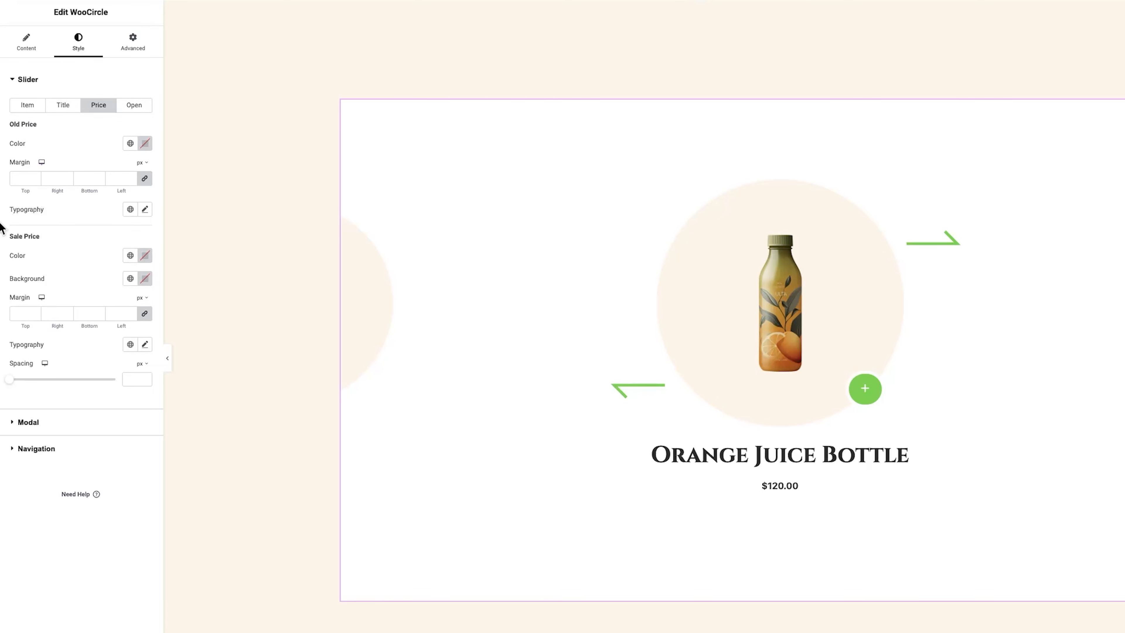
pyautogui.click(145, 256)
pyautogui.moveTo(120, 371); pyautogui.dragTo(80, 354)
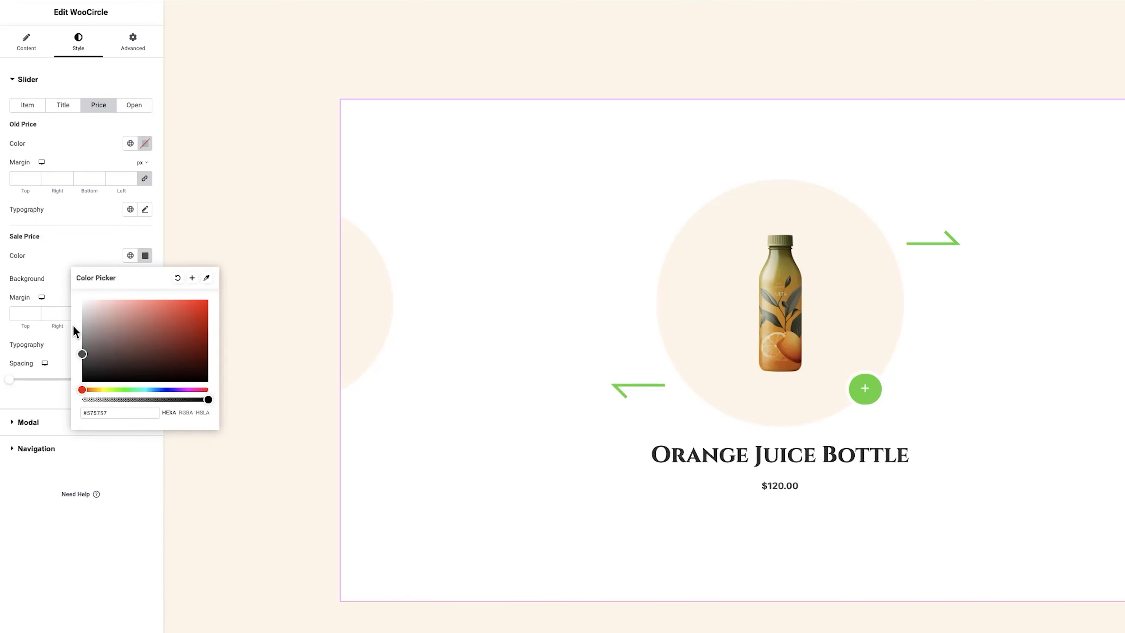
# Set the slider's sale price typography to the Inter font family, 18 px in size, with weight 500 (Medium).
pyautogui.click(76, 255)
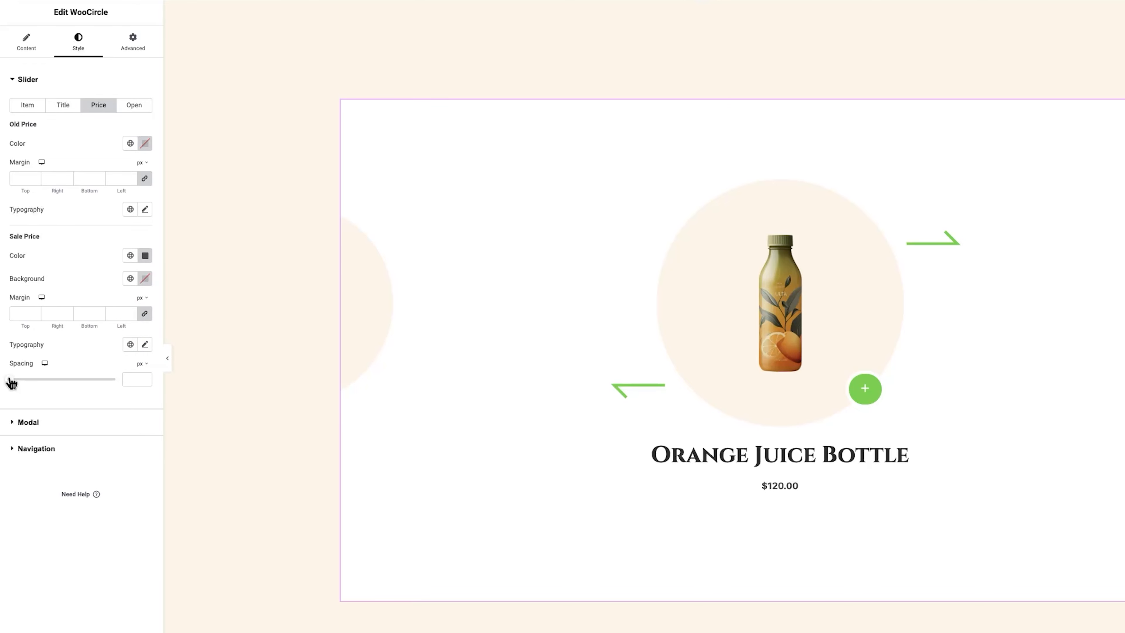
pyautogui.click(144, 348)
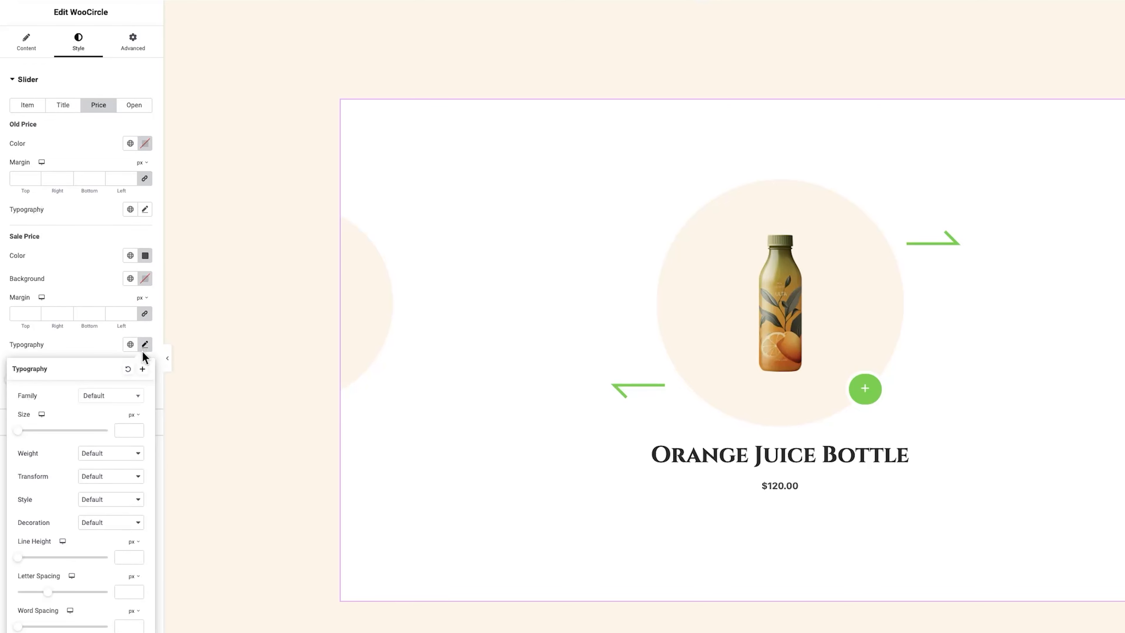
pyautogui.click(105, 395)
pyautogui.write('inter')
pyautogui.press('Return')
pyautogui.click(103, 453)
pyautogui.click(98, 392)
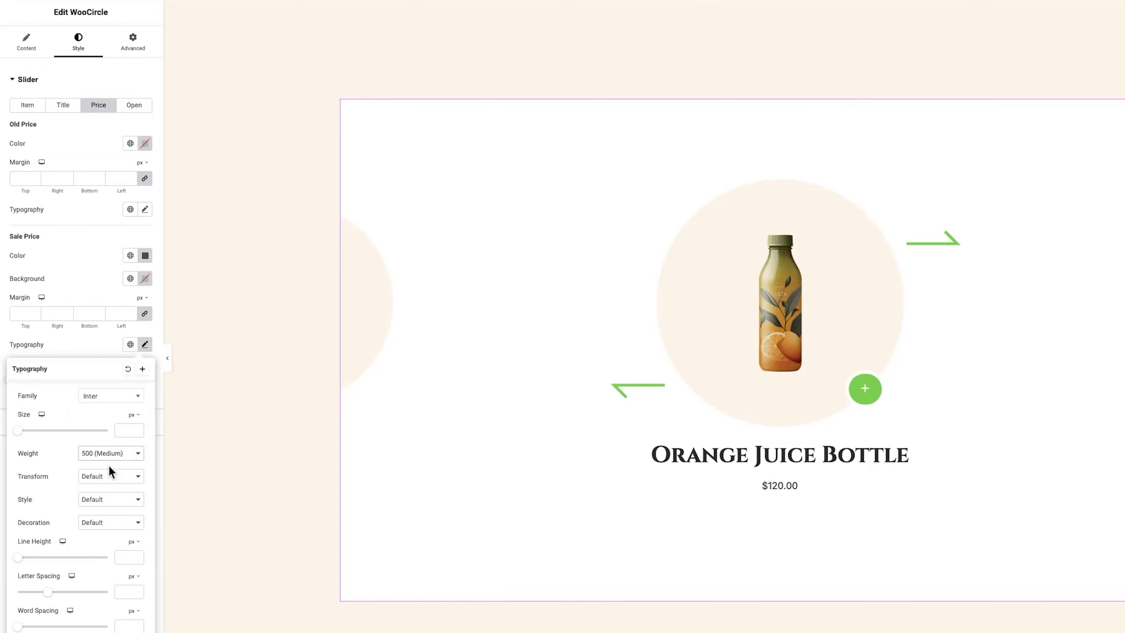
pyautogui.click(125, 428)
pyautogui.write('18')
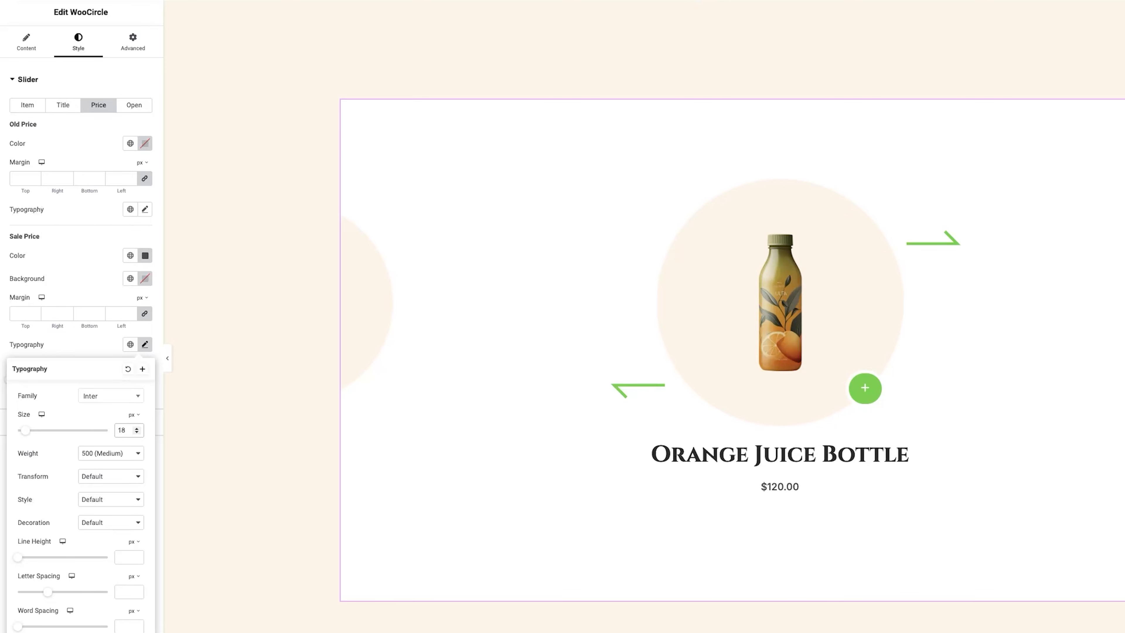
# Set the line height of the slider's sale price to 1.5 em.
pyautogui.click(133, 541)
pyautogui.click(131, 557)
pyautogui.write('1.5')
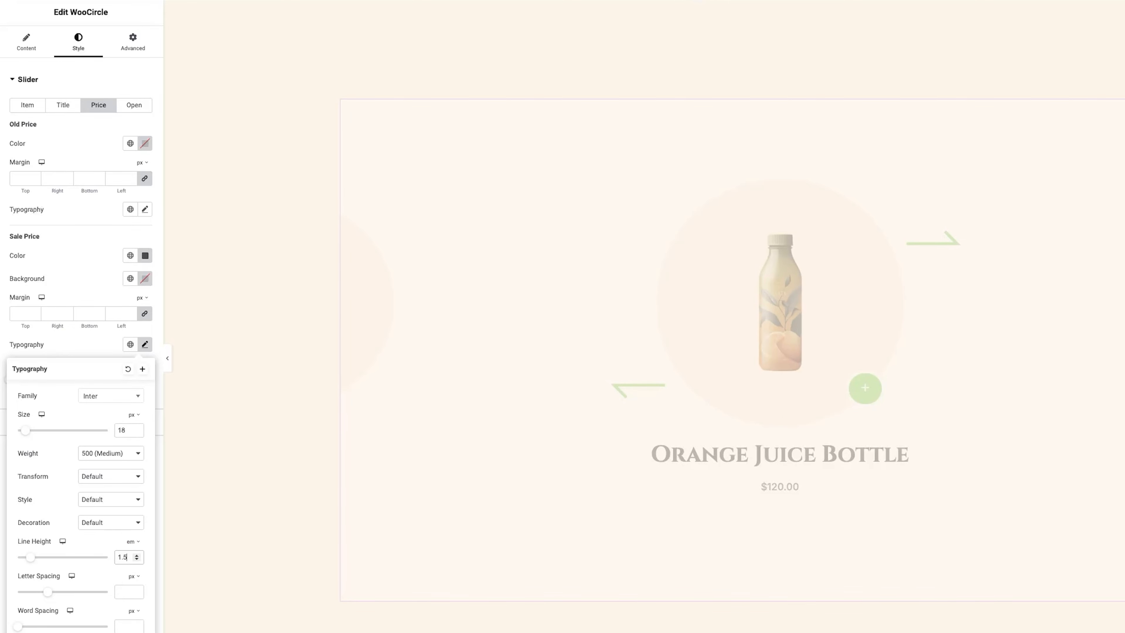
pyautogui.click(87, 356)
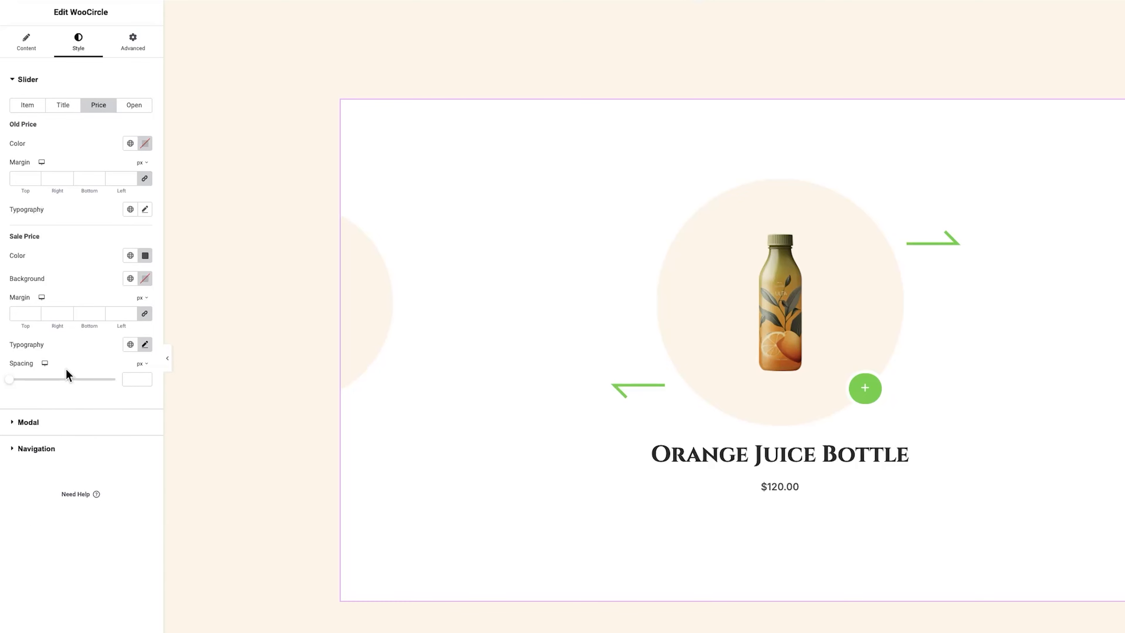
# Try a different spacing for the slider's sale price.
pyautogui.click(10, 379)
pyautogui.moveTo(138, 380); pyautogui.dragTo(114, 384)
pyautogui.press('BackSpace')
# Set the color of the plus sign on the slider's open button to white.
pyautogui.click(132, 110)
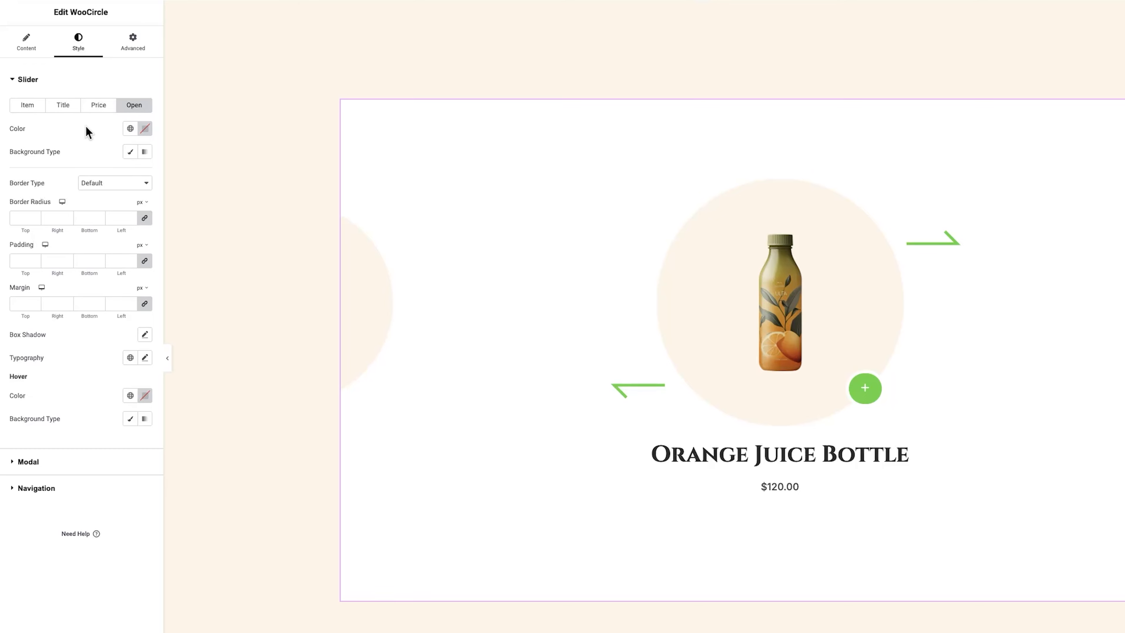
pyautogui.click(141, 129)
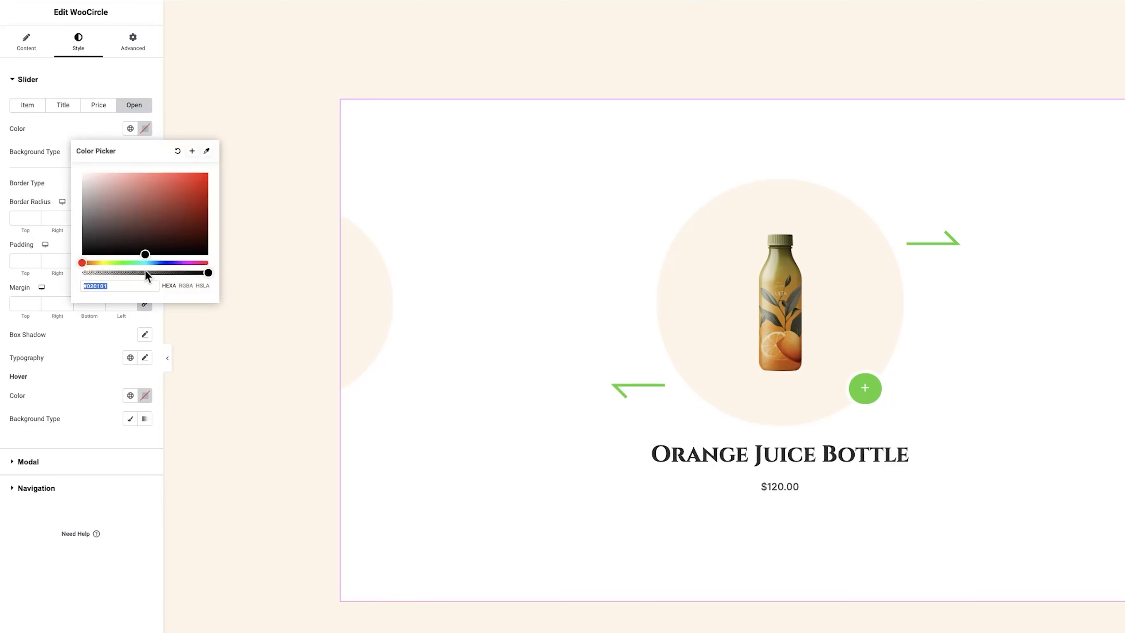
pyautogui.click(68, 137)
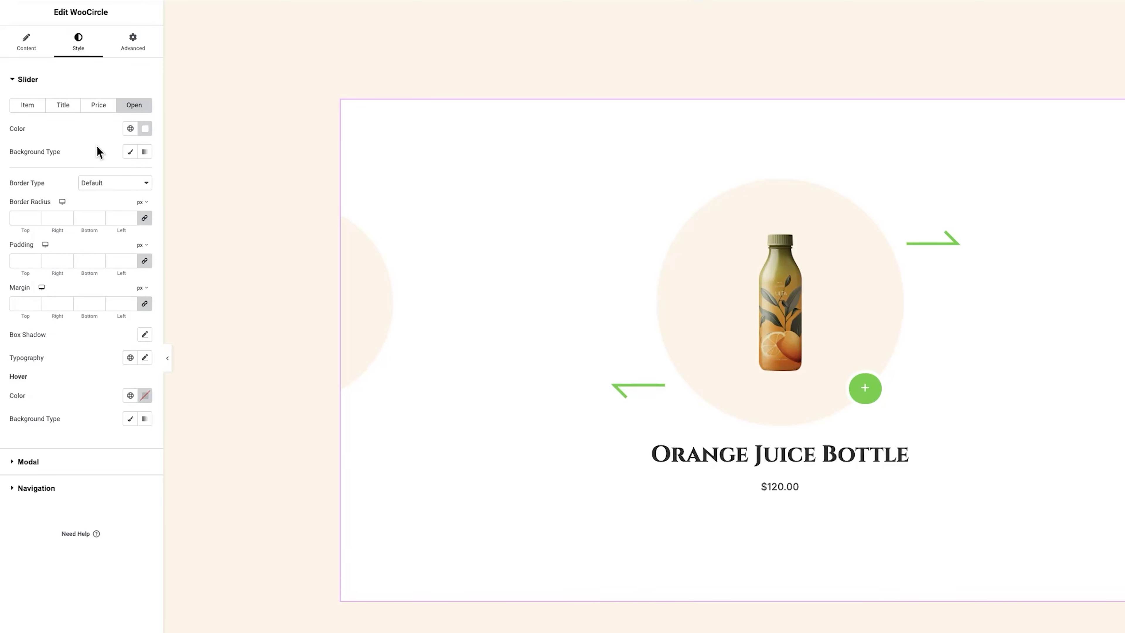
# Give the slider's open button a classic background in orange #F29105.
pyautogui.click(130, 152)
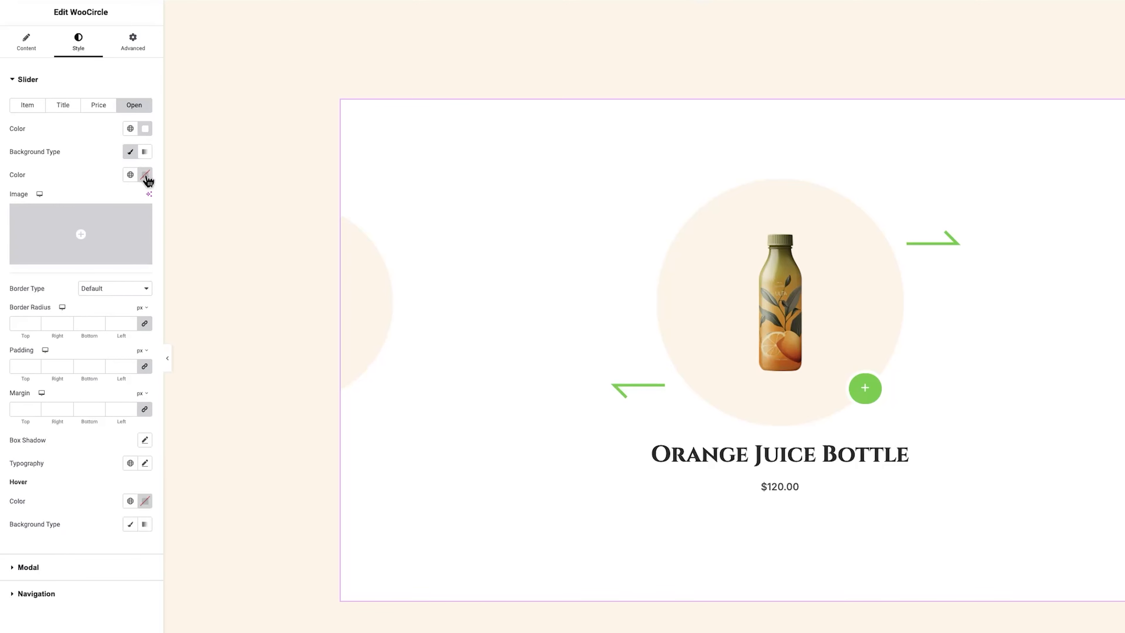
pyautogui.click(146, 176)
pyautogui.write('#F29105')
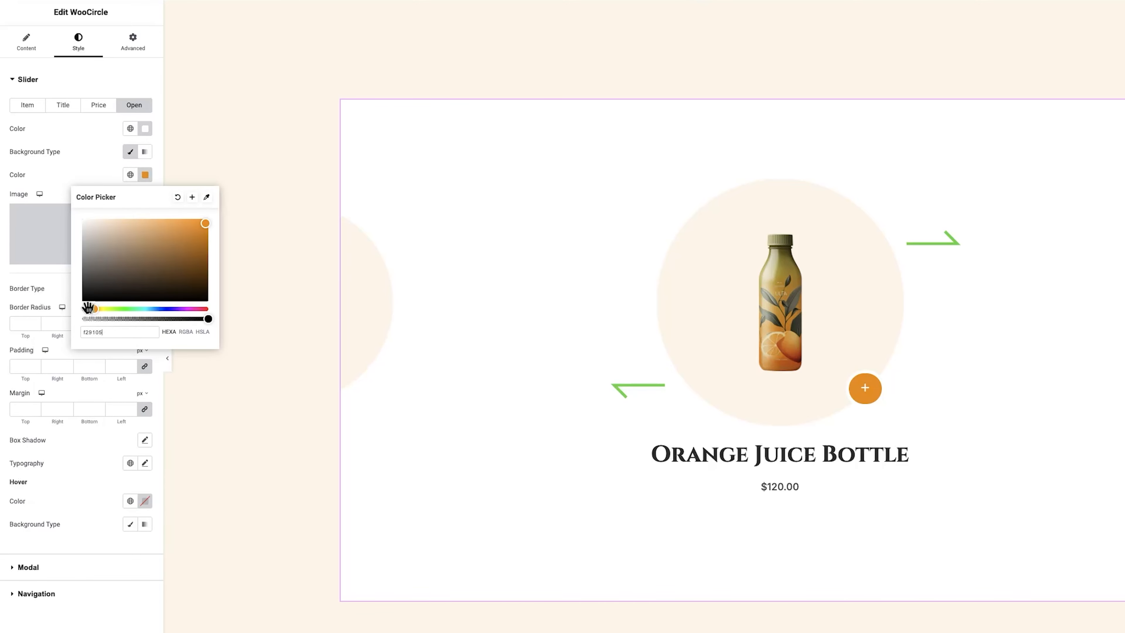
pyautogui.click(81, 167)
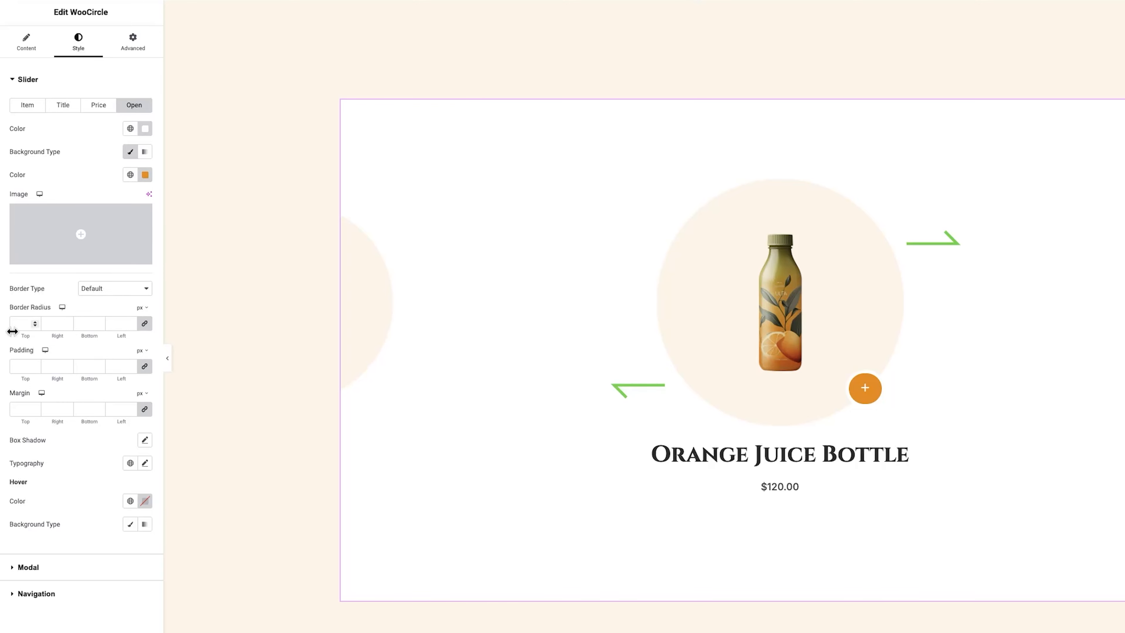
# Set the open button's padding to 17 px at the top and bottom and 20 px at the right and left, with unlinked values.
pyautogui.click(32, 372)
pyautogui.write('20')
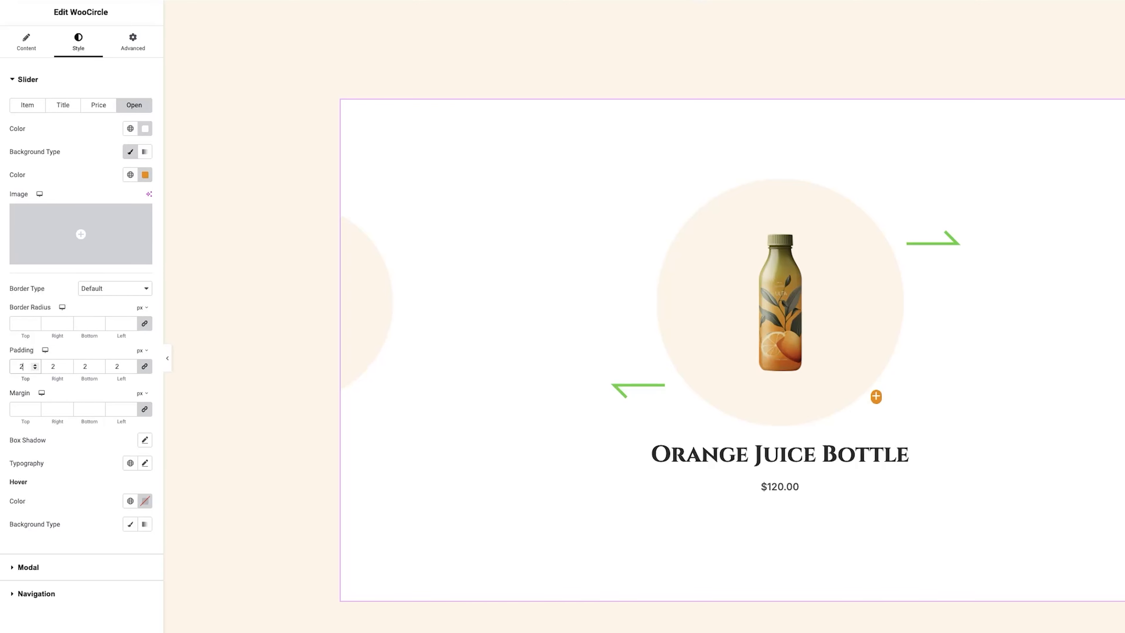
pyautogui.click(141, 369)
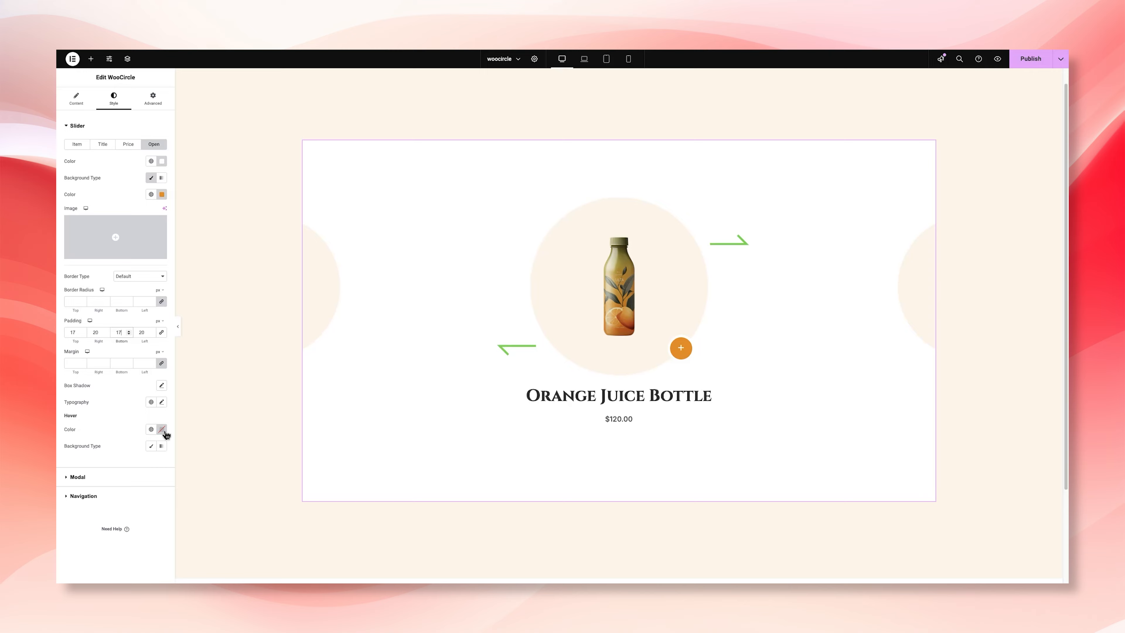
# Give the open button's hover state a classic background in a very dark grey.
pyautogui.click(151, 446)
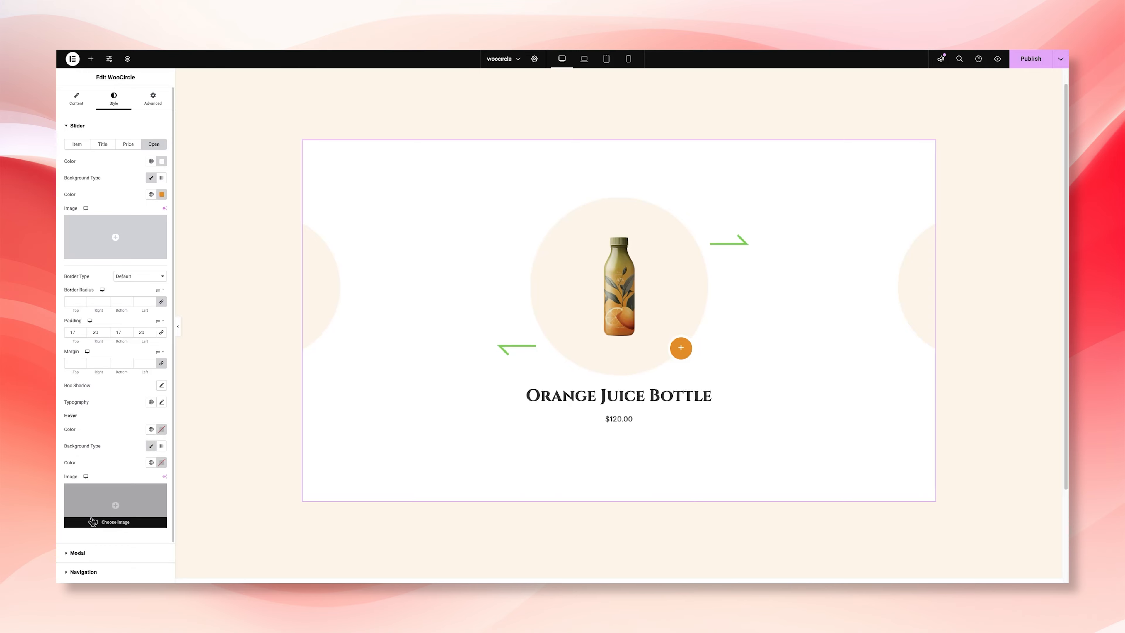
pyautogui.click(163, 463)
pyautogui.moveTo(133, 402); pyautogui.dragTo(117, 410)
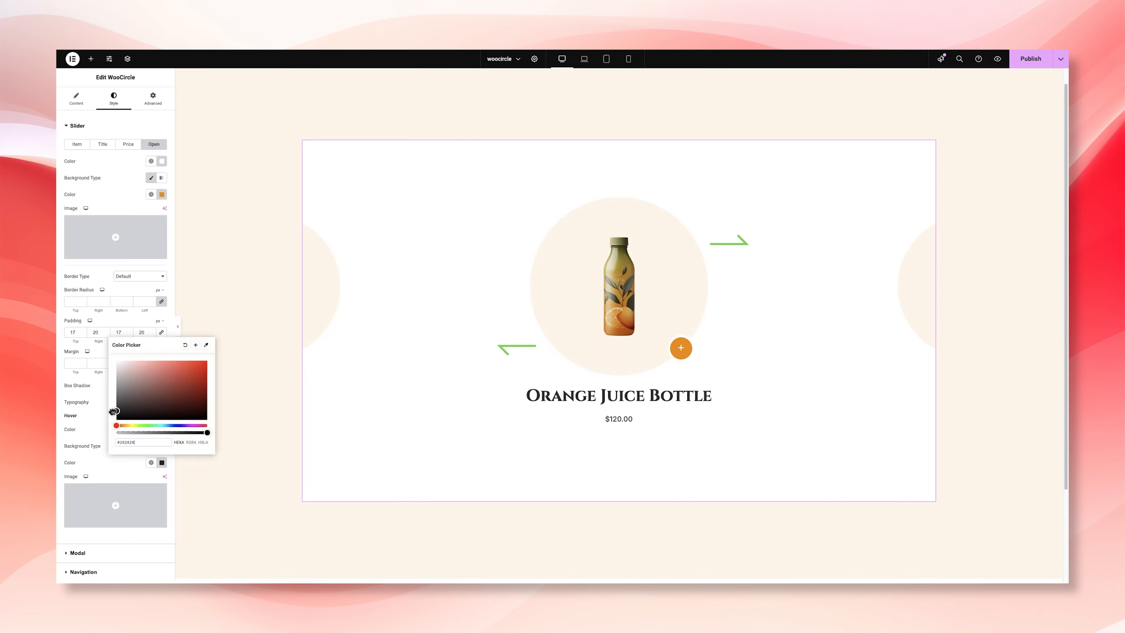
pyautogui.click(106, 444)
# Set the plus sign's hover color on the open button to white.
pyautogui.click(162, 429)
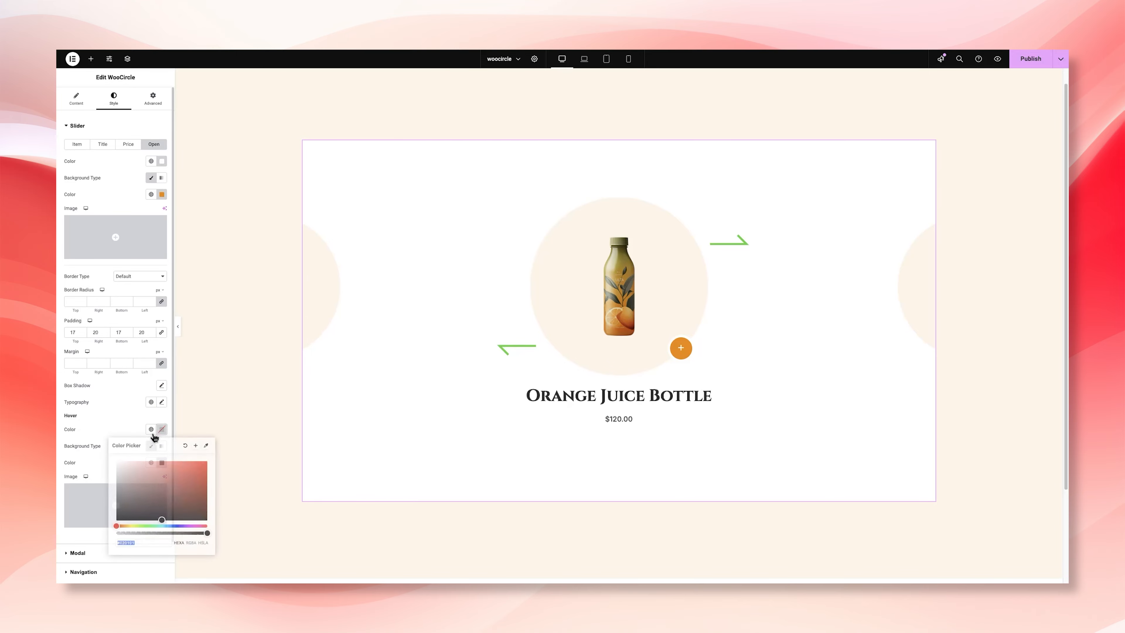
pyautogui.click(140, 463)
pyautogui.click(116, 427)
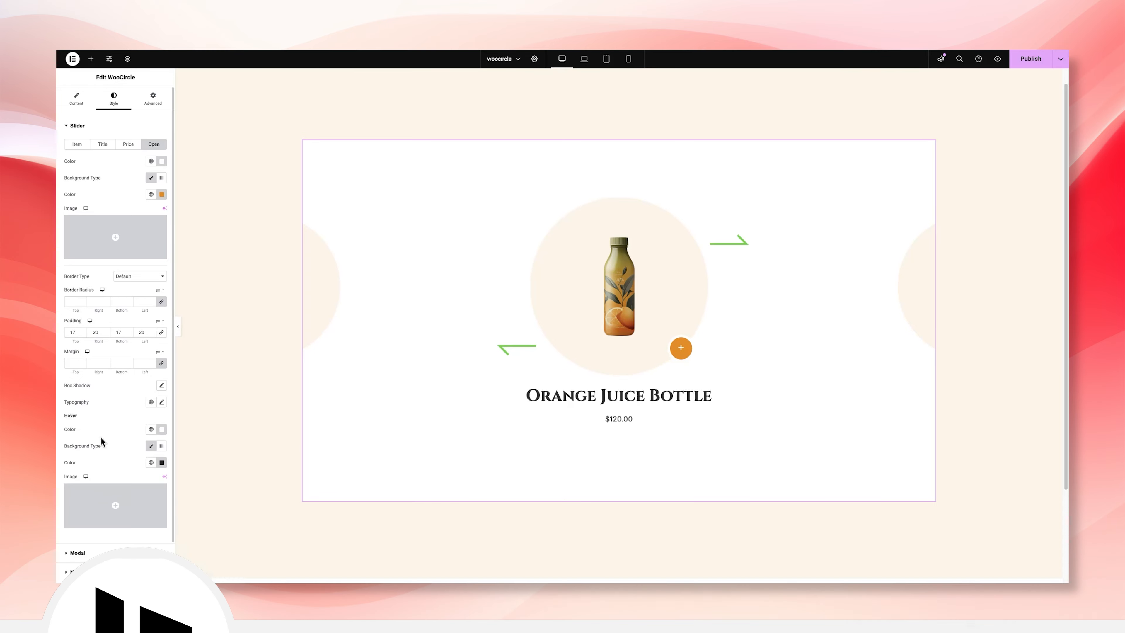
# Set the modal's background color to a light cream by pasting the copied color code.
pyautogui.scroll(-2, 126, 422)
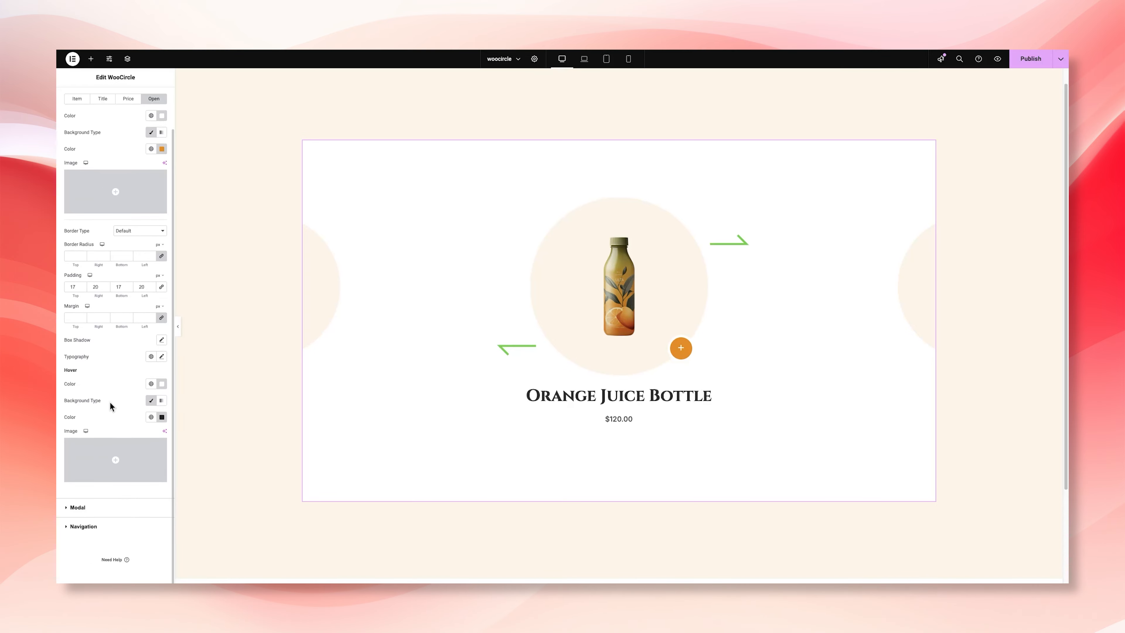
pyautogui.click(98, 515)
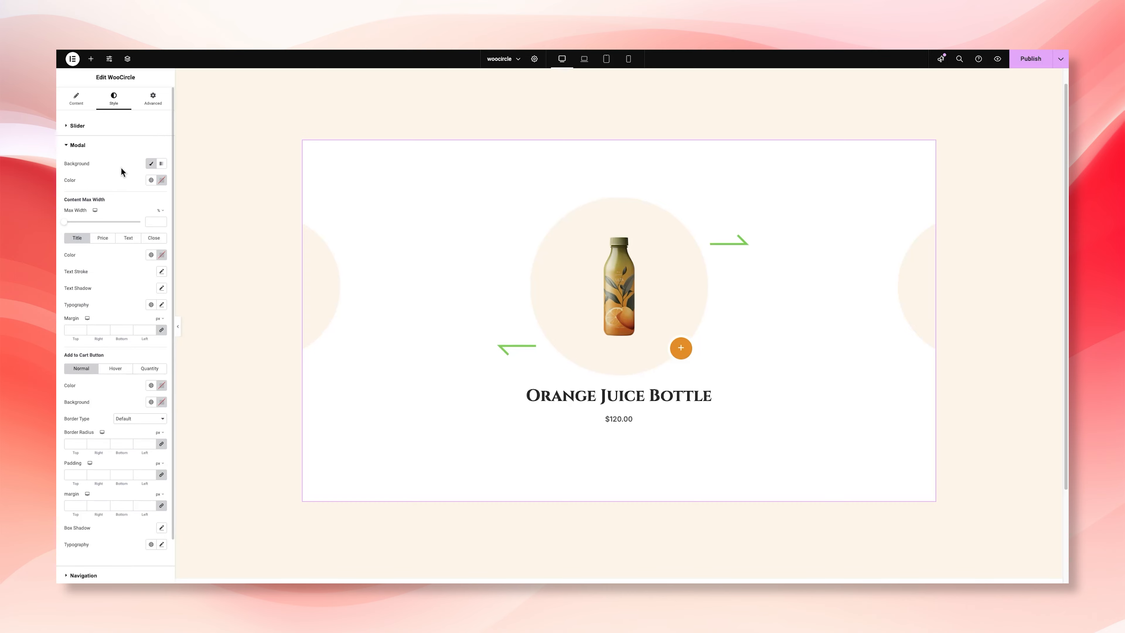
pyautogui.click(162, 180)
pyautogui.press('super+v')
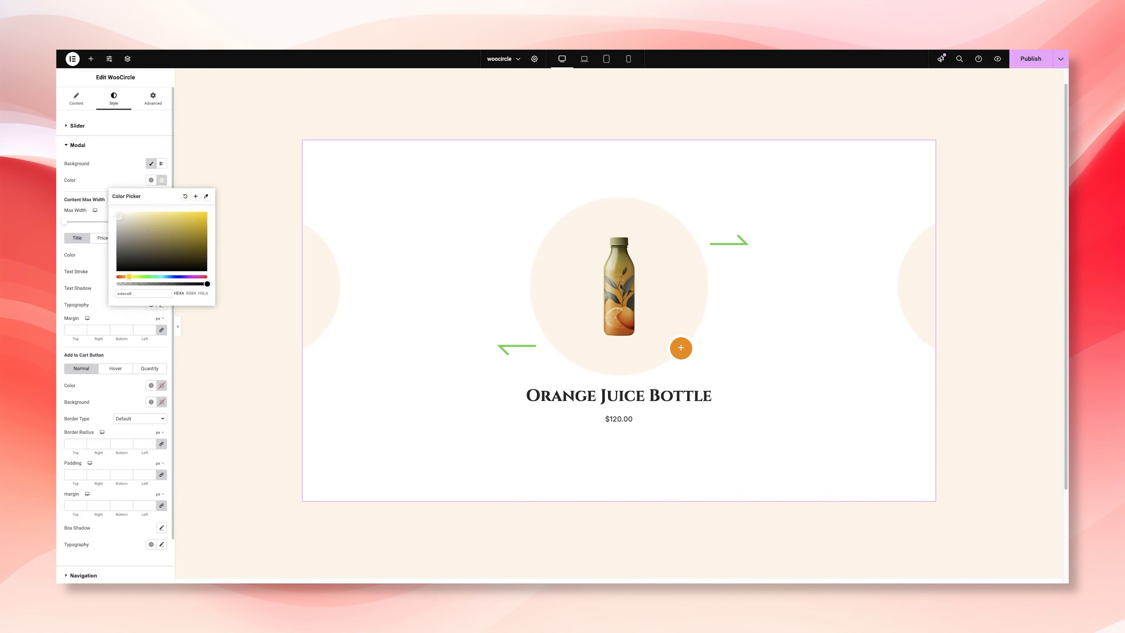
pyautogui.click(109, 178)
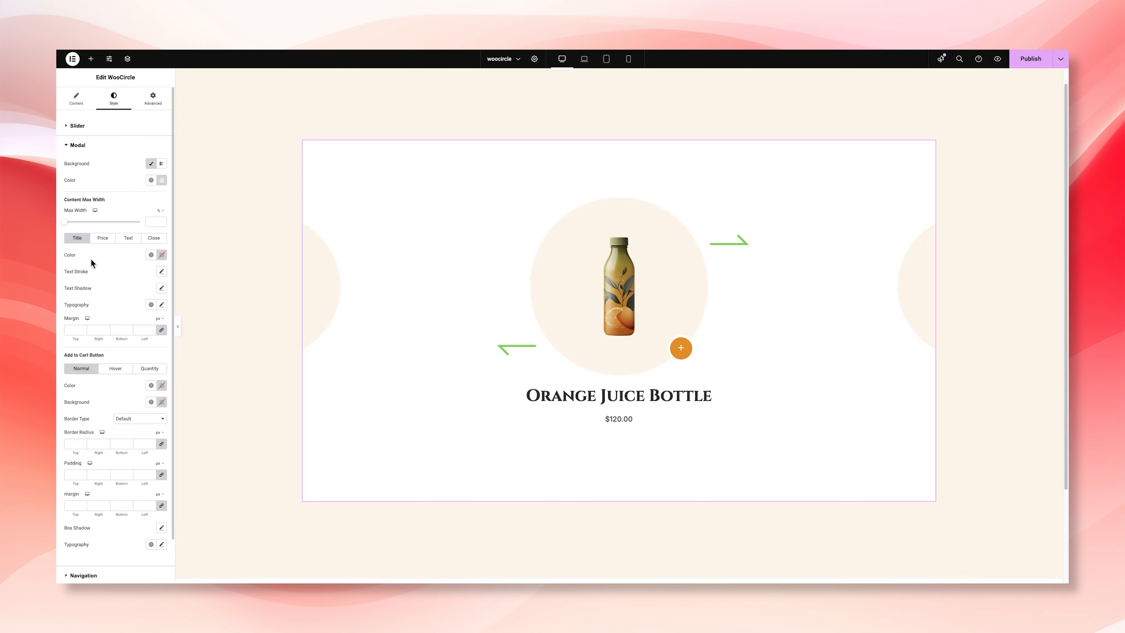
# Set the modal title's text color to a very dark grey.
pyautogui.click(161, 255)
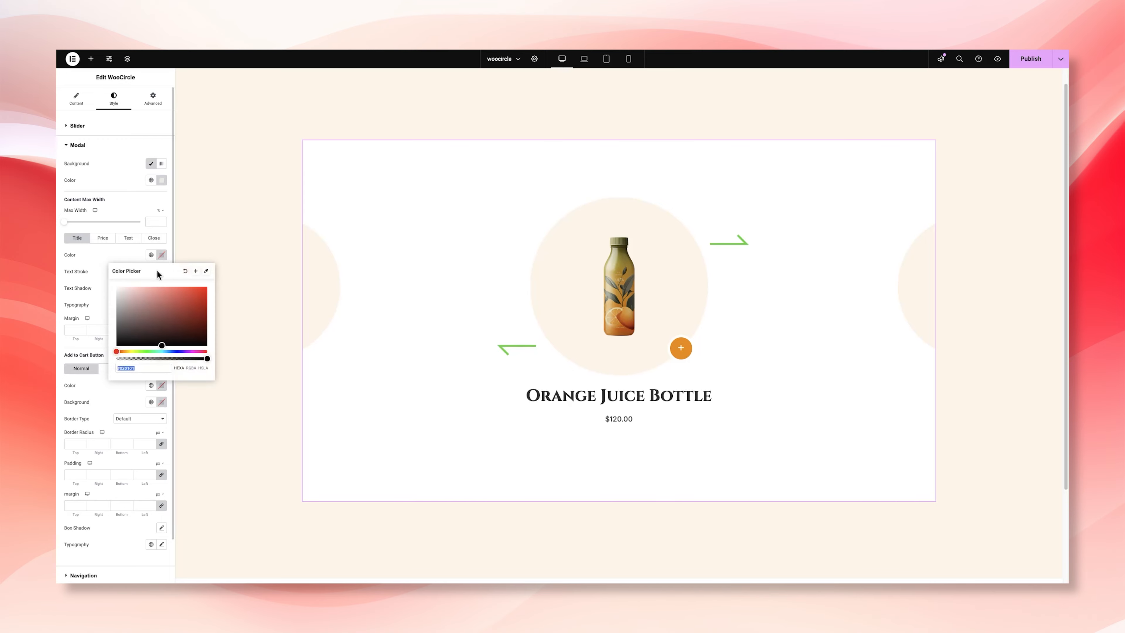
pyautogui.moveTo(138, 316); pyautogui.dragTo(113, 339)
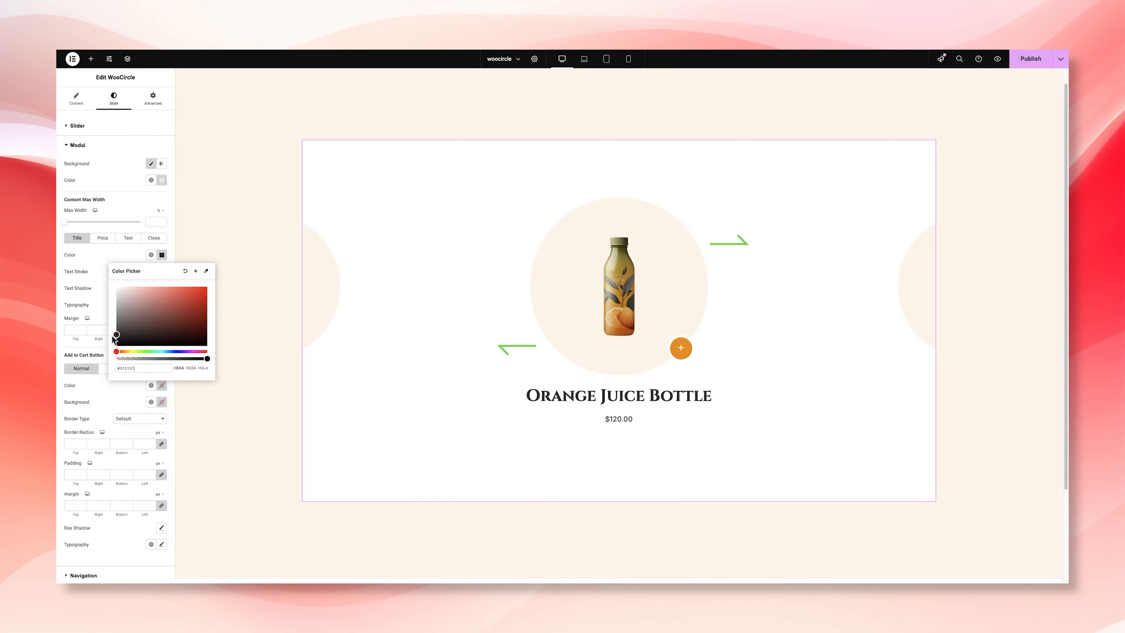
pyautogui.click(108, 269)
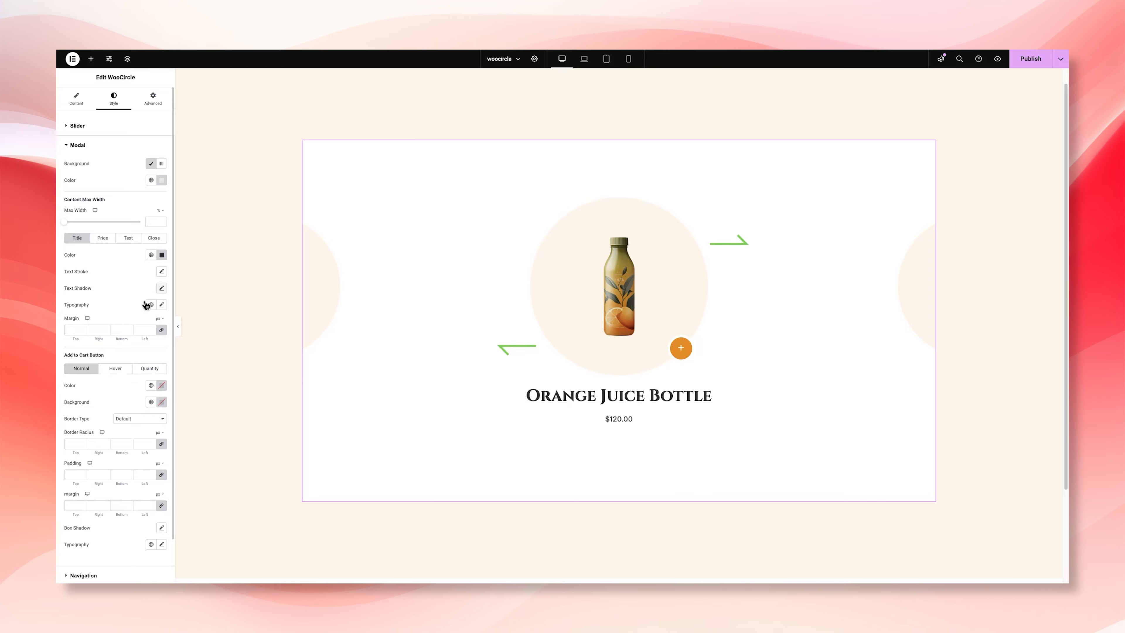
# Set the modal title's typography to the Cinzel font family at 42 px.
pyautogui.click(162, 304)
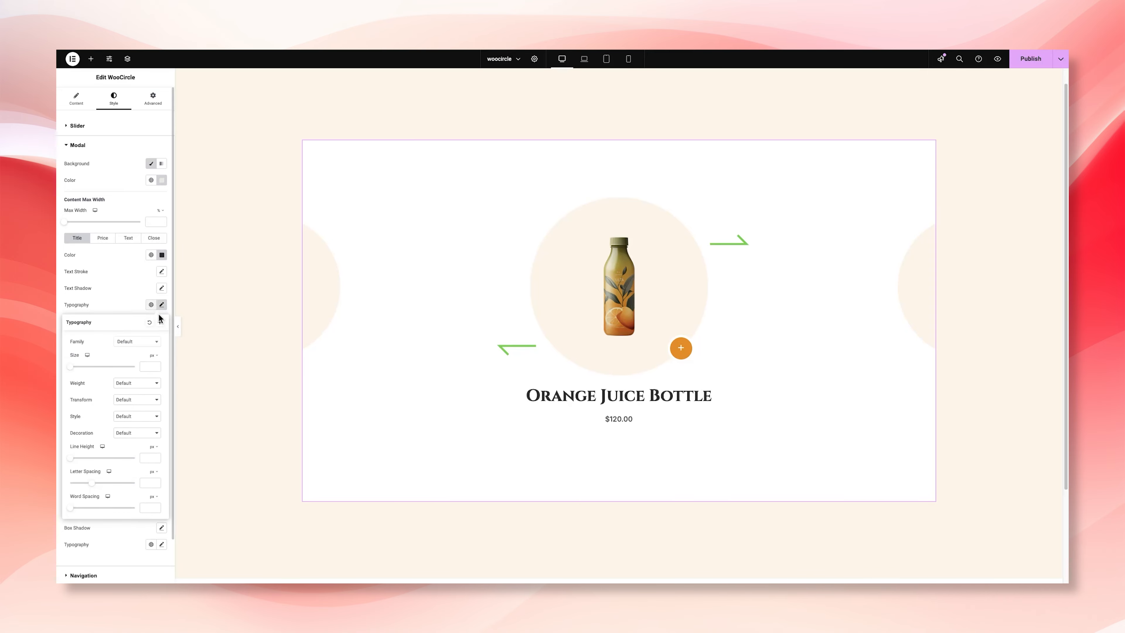
pyautogui.click(131, 345)
pyautogui.write('cin')
pyautogui.press('Return')
pyautogui.click(141, 366)
pyautogui.write('42')
pyautogui.click(110, 298)
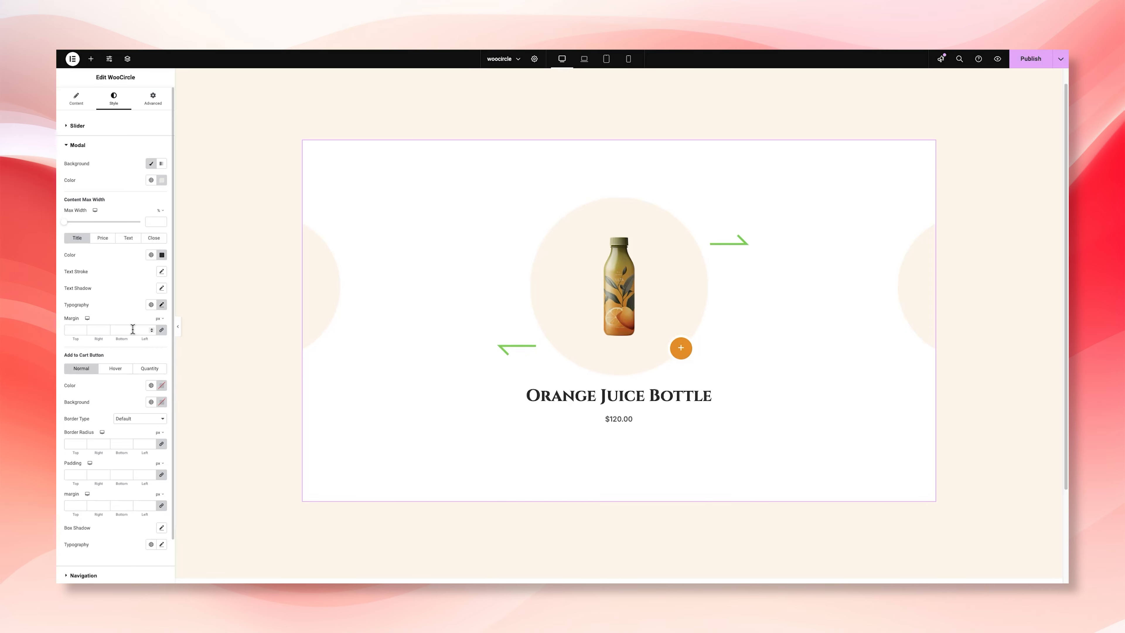
# Set the modal's sale price color to a dark grey.
pyautogui.click(104, 240)
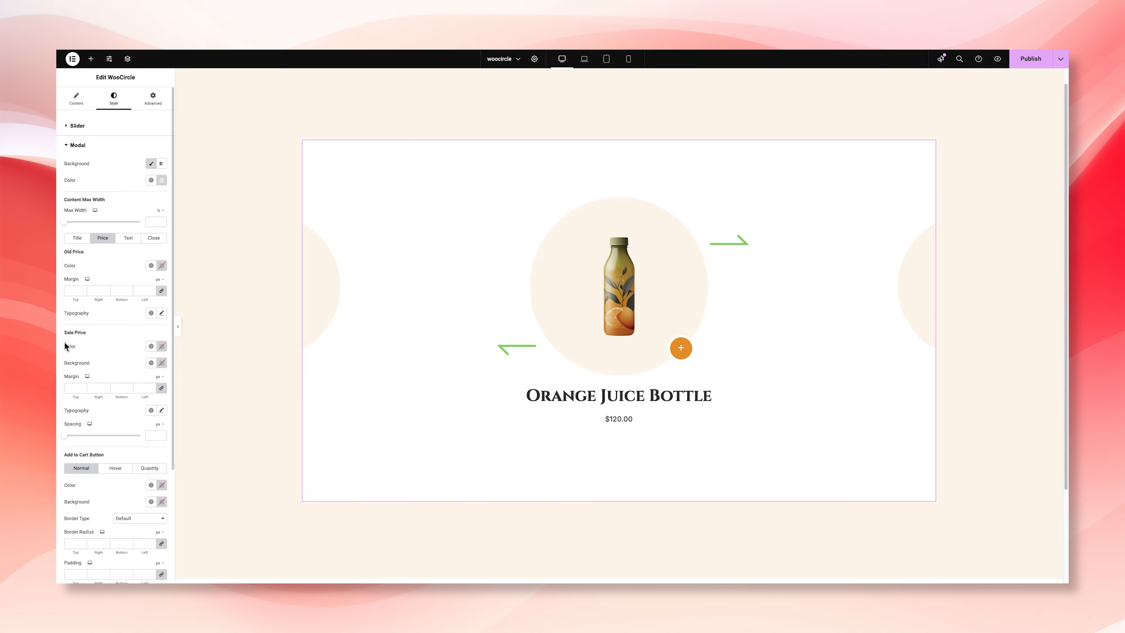
pyautogui.click(156, 351)
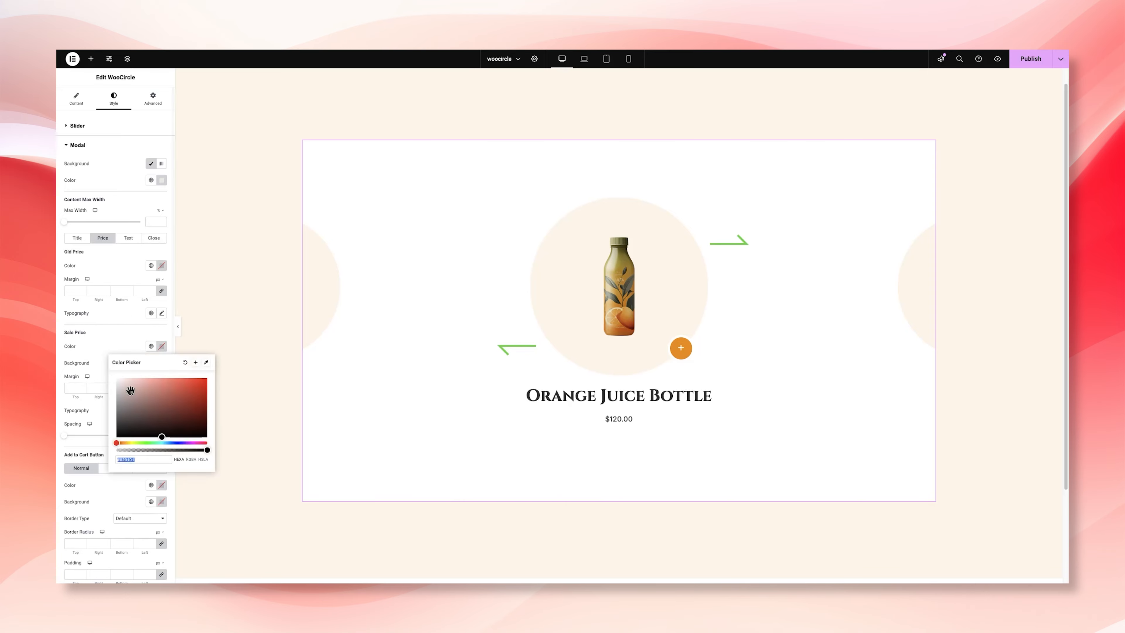
pyautogui.click(105, 350)
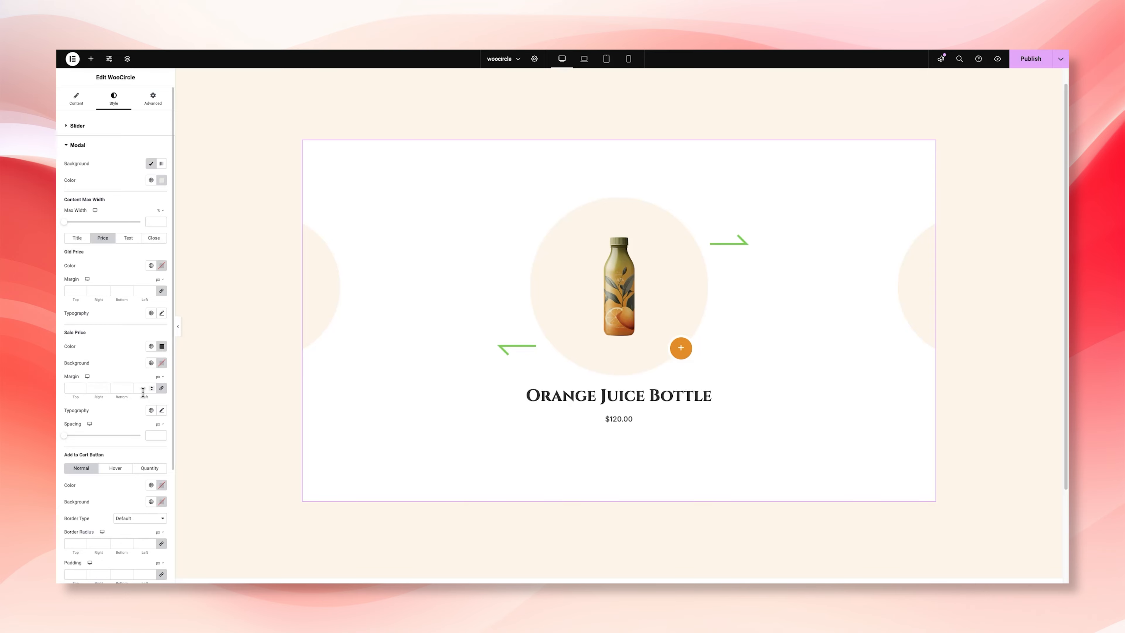
# Set the modal's sale price typography to the Inter font family at 18 px.
pyautogui.click(162, 410)
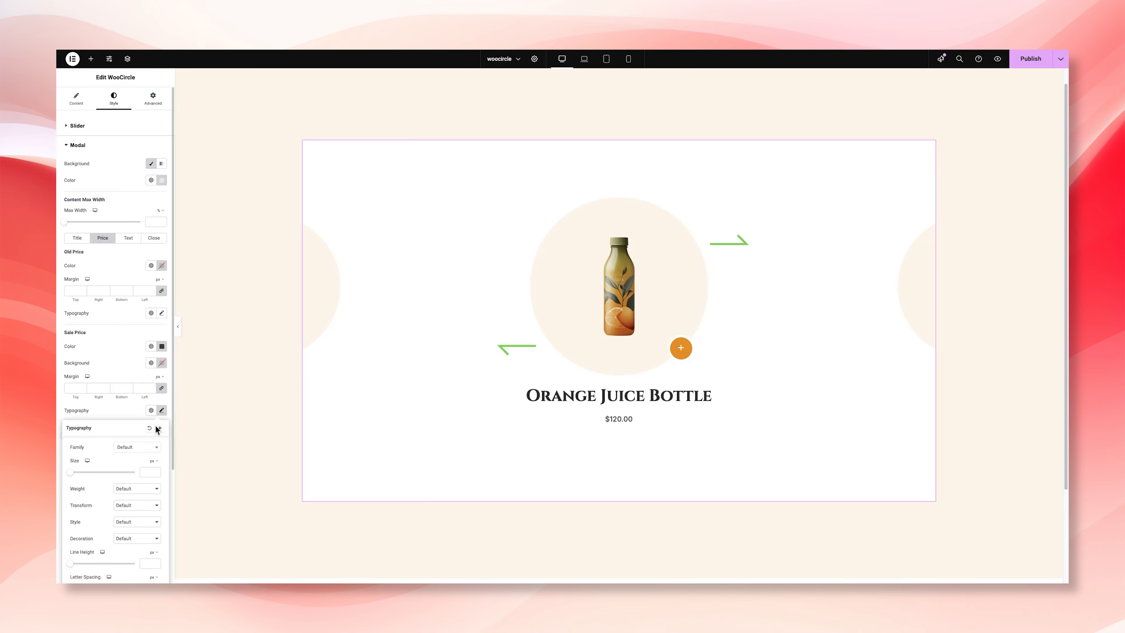
pyautogui.click(141, 450)
pyautogui.write('inter')
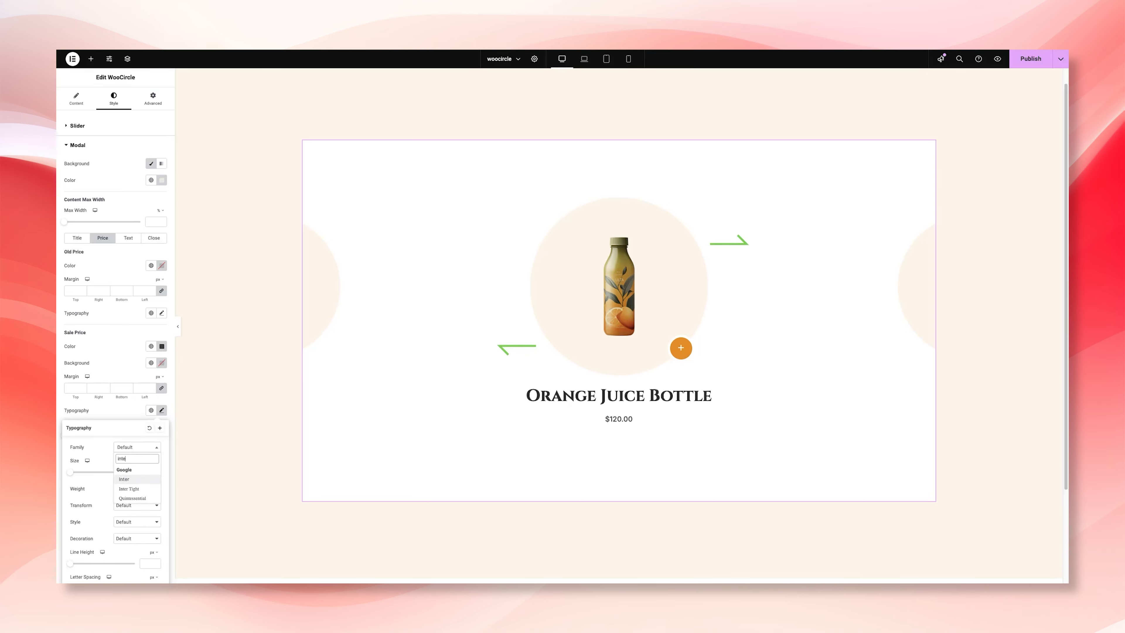
pyautogui.press('Return')
pyautogui.click(145, 472)
pyautogui.write('18')
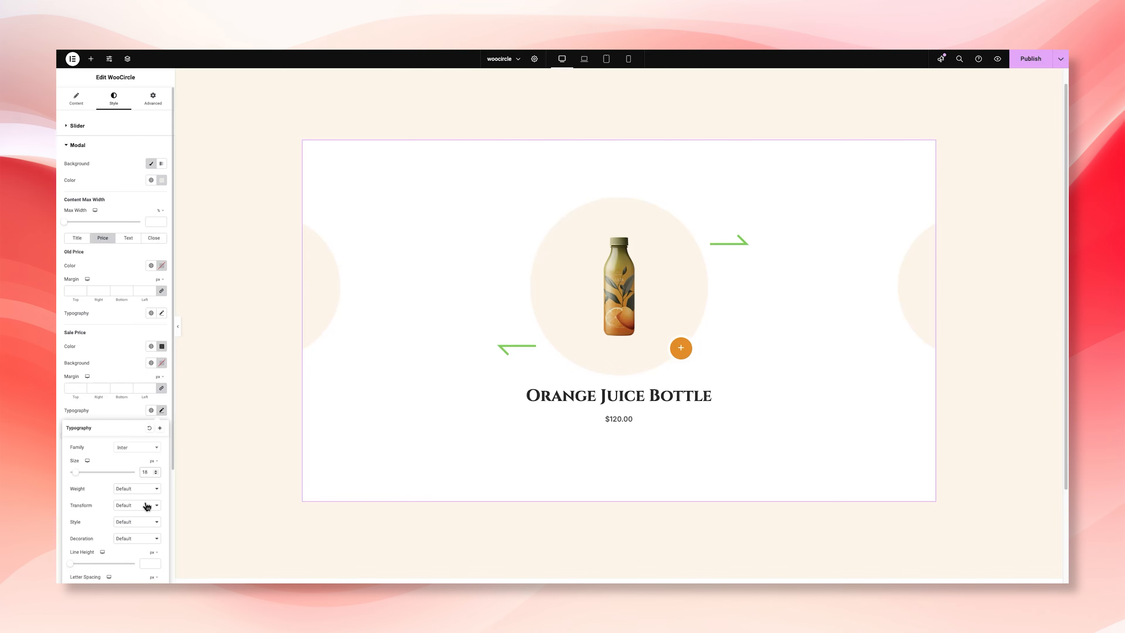
# Set the line height of the modal's sale price to 1.6 em.
pyautogui.scroll(-3, 146, 506)
pyautogui.click(154, 437)
pyautogui.click(152, 446)
pyautogui.click(148, 448)
pyautogui.write('1.6')
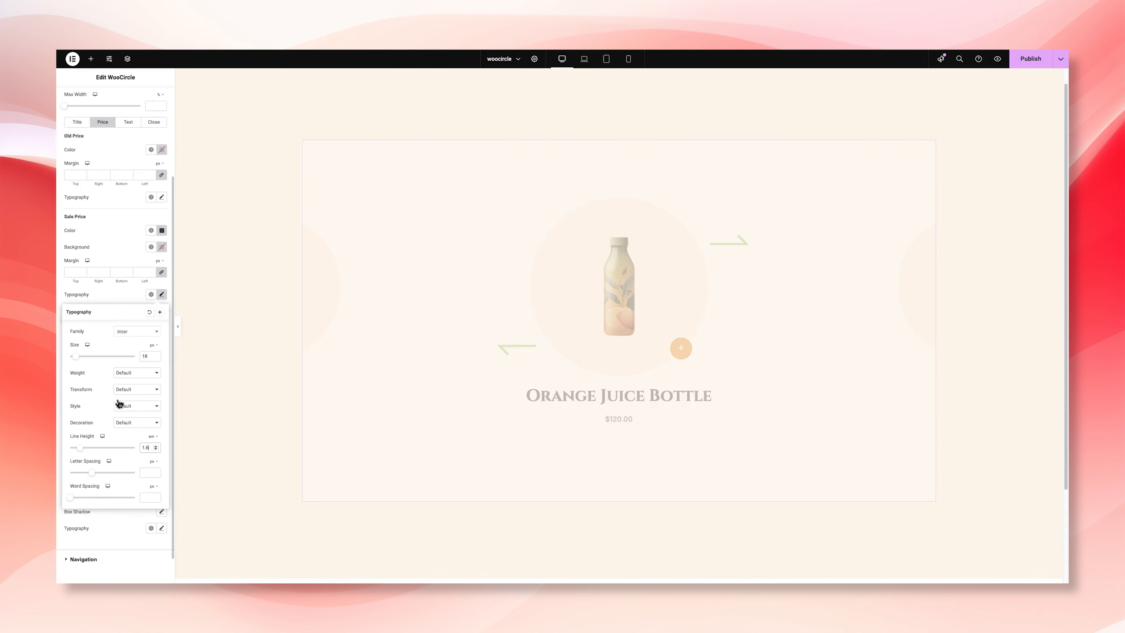
pyautogui.click(104, 297)
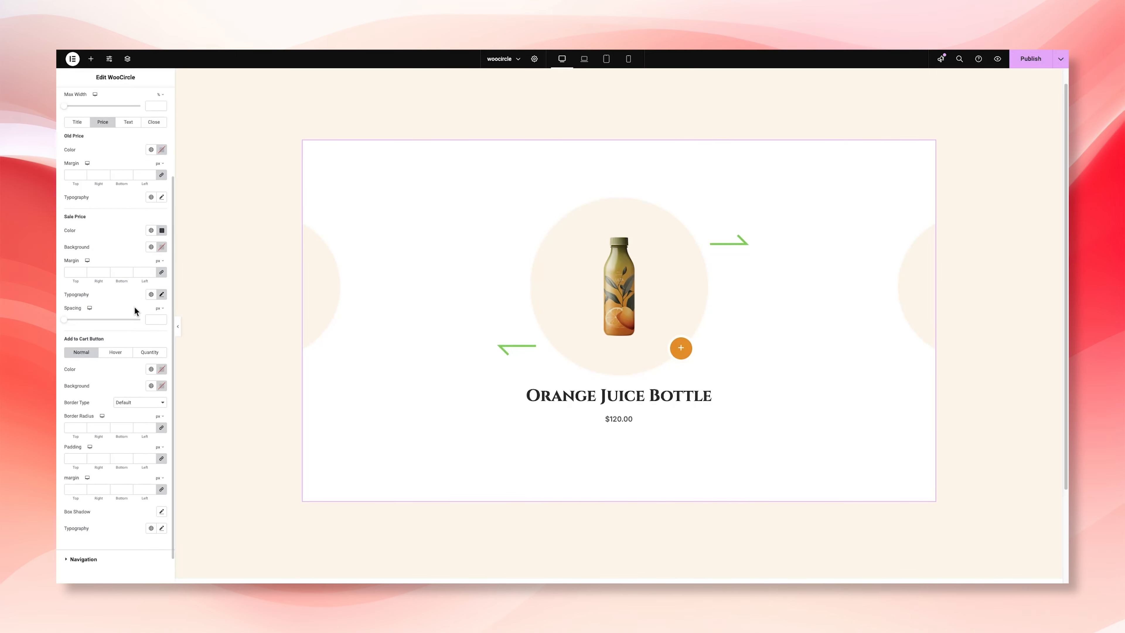
# Set the modal's text color to a dark grey.
pyautogui.scroll(1, 135, 307)
pyautogui.click(130, 167)
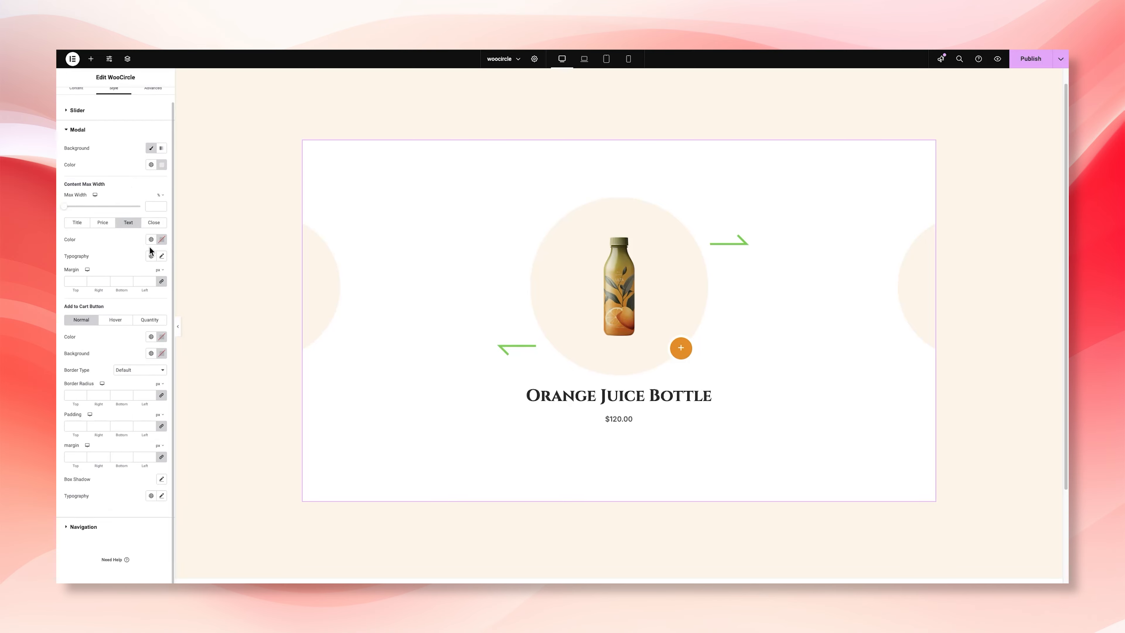
pyautogui.click(162, 241)
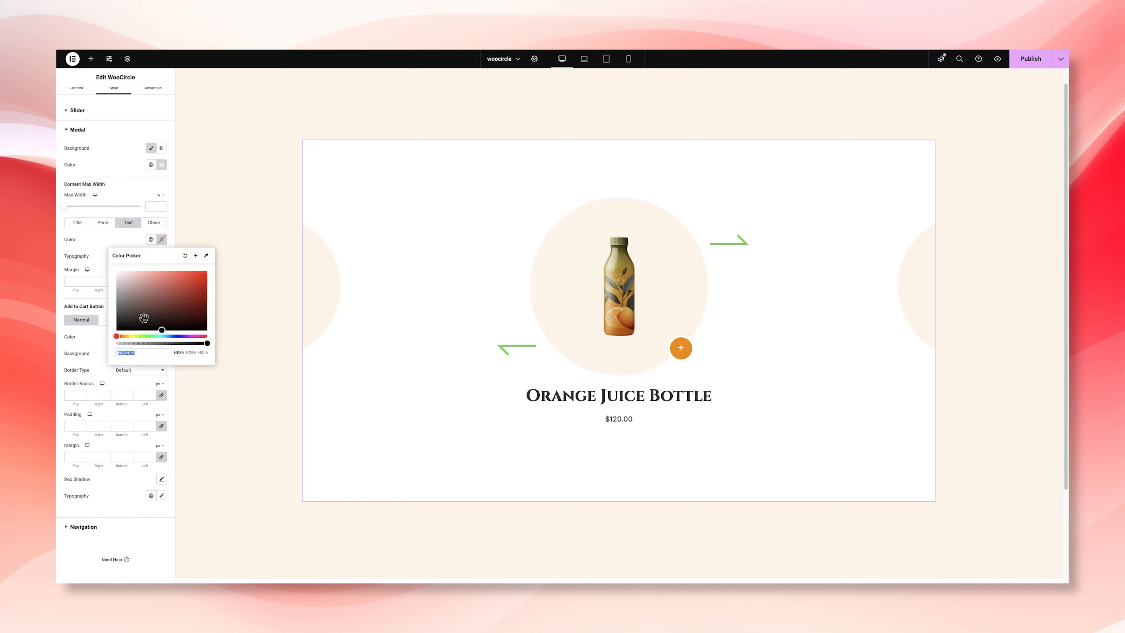
pyautogui.moveTo(144, 318); pyautogui.dragTo(102, 313)
pyautogui.click(102, 249)
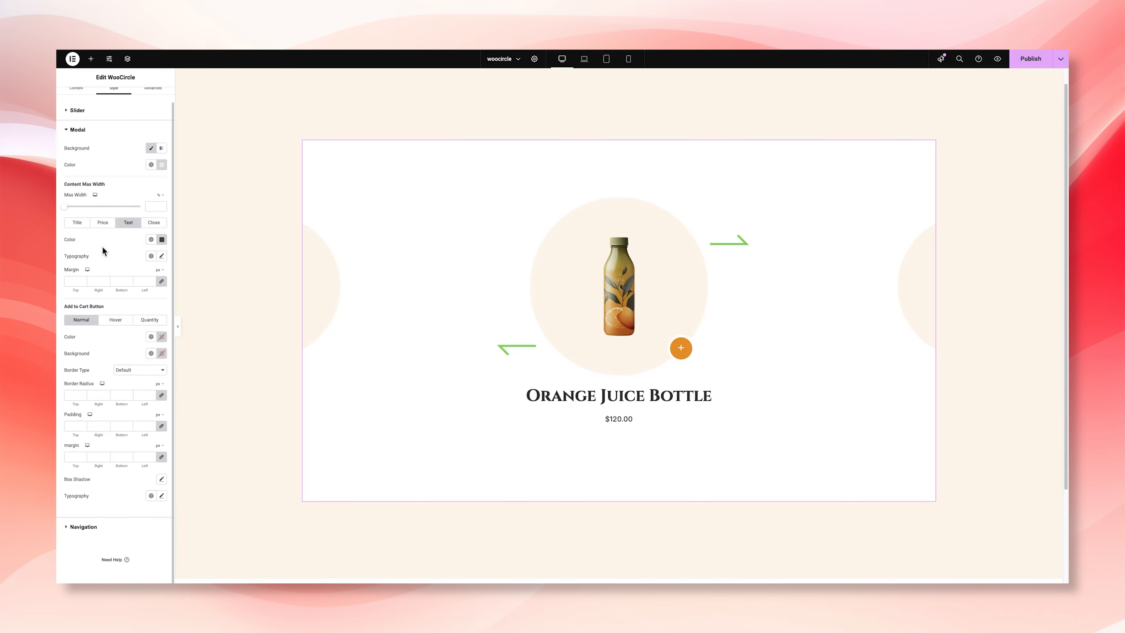
# Set the modal text's typography to the Inter font family at 18 px with a line height of 1.6.
pyautogui.click(161, 256)
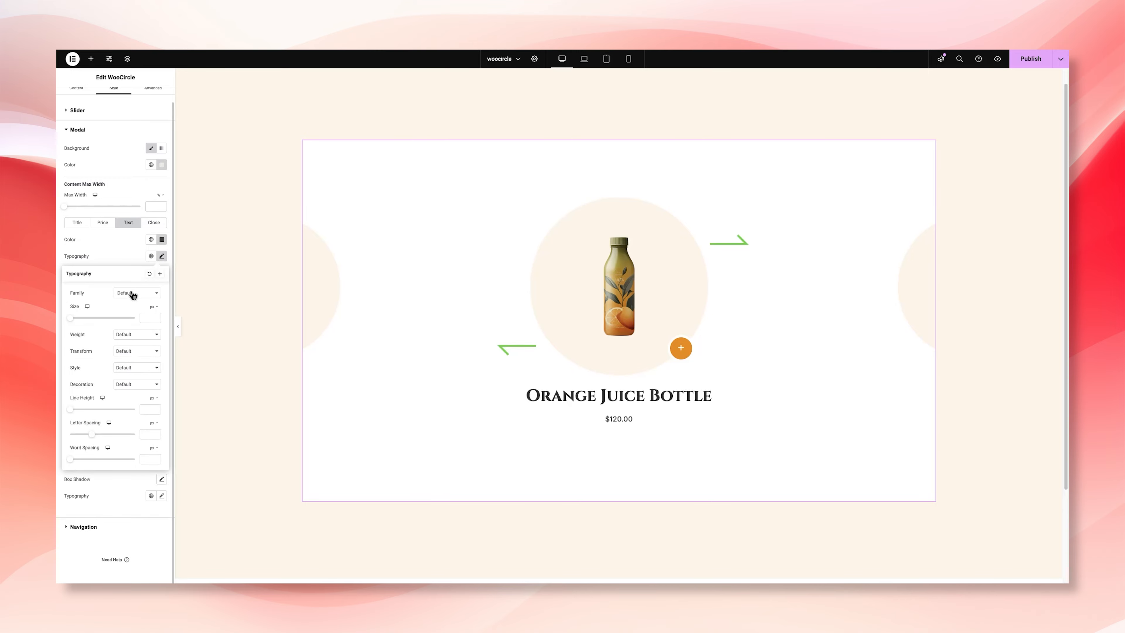
pyautogui.click(133, 293)
pyautogui.write('inter')
pyautogui.click(124, 325)
pyautogui.click(146, 318)
pyautogui.write('18')
pyautogui.click(146, 409)
pyautogui.write('1.6')
pyautogui.click(134, 255)
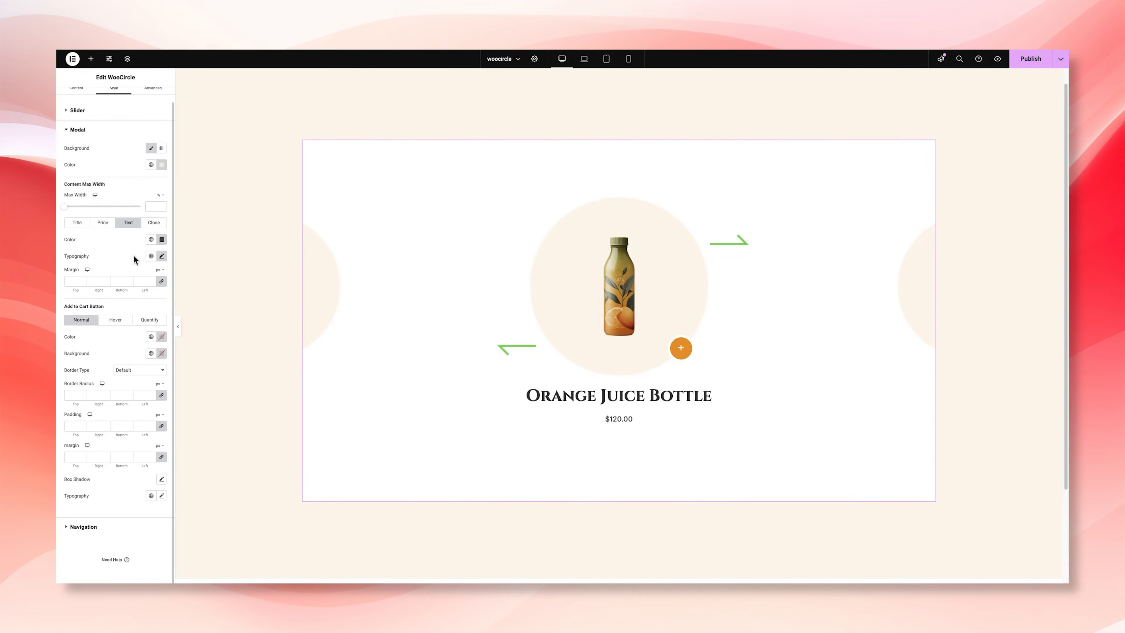
# Set the modal close button's color to the copied orange.
pyautogui.click(155, 227)
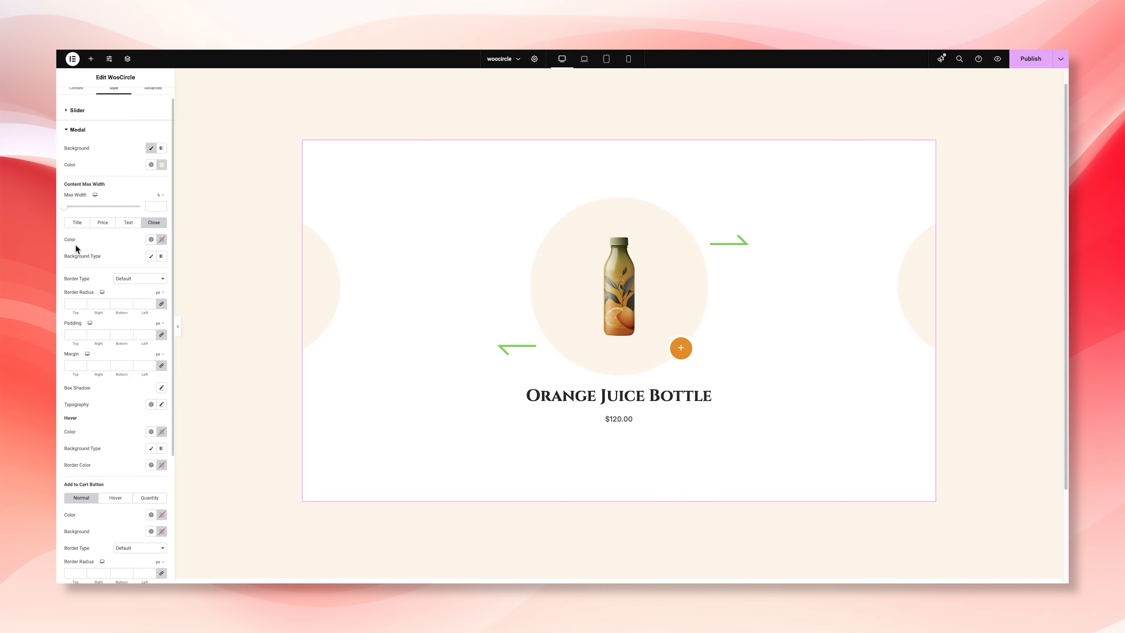
pyautogui.click(160, 240)
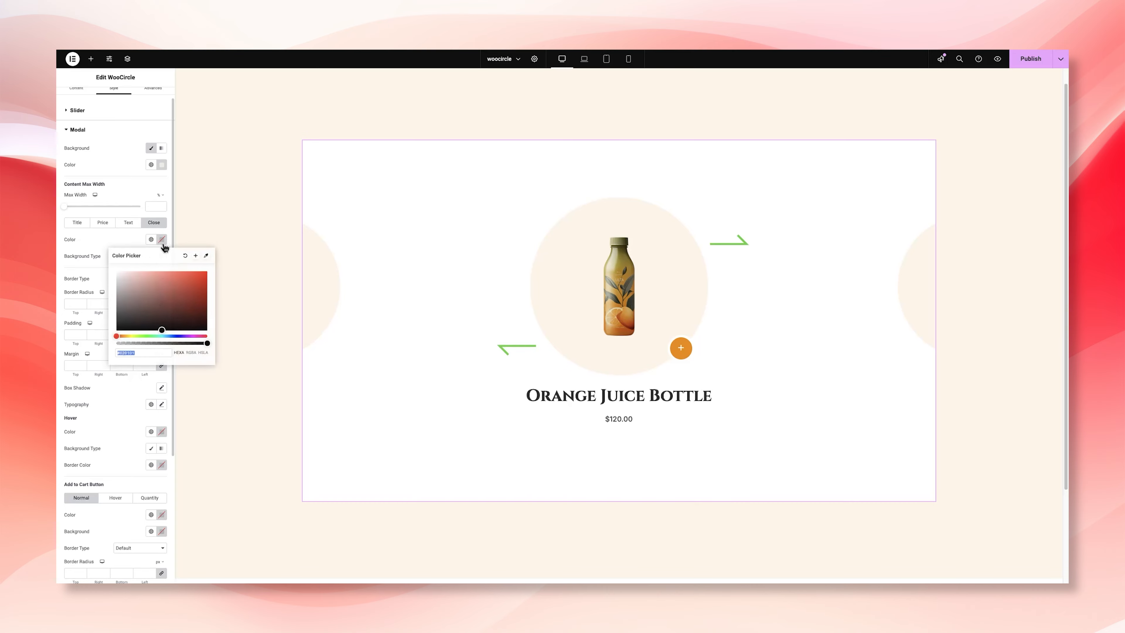
pyautogui.hotkey('ctrl', 'v')
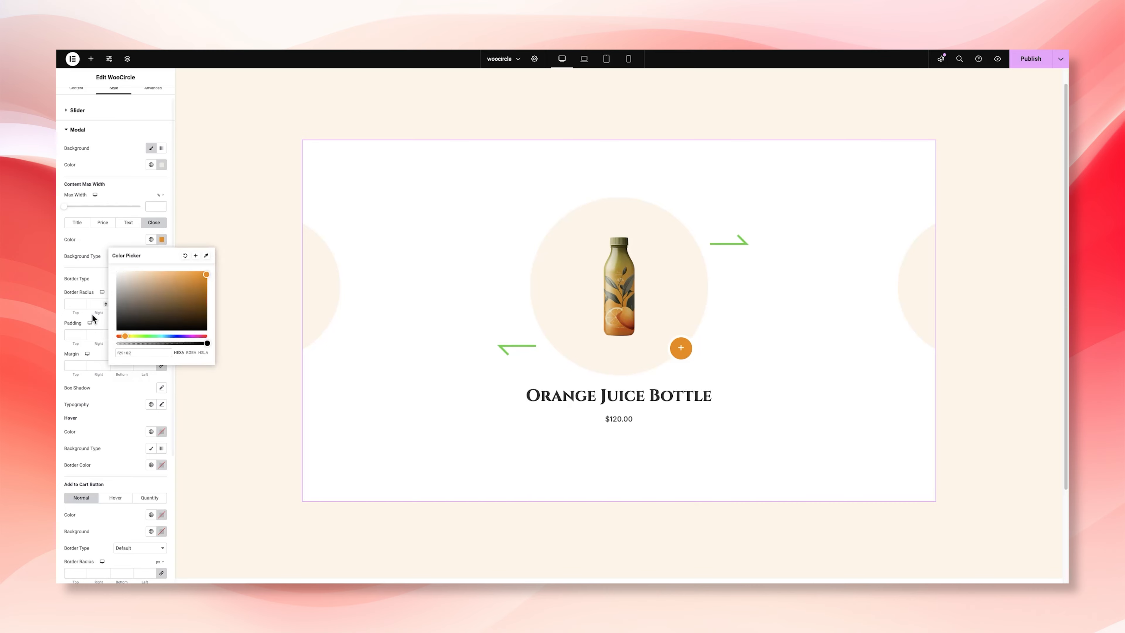
pyautogui.click(115, 239)
# Give the modal's close button a classic background in white (#FFFFFF).
pyautogui.click(151, 256)
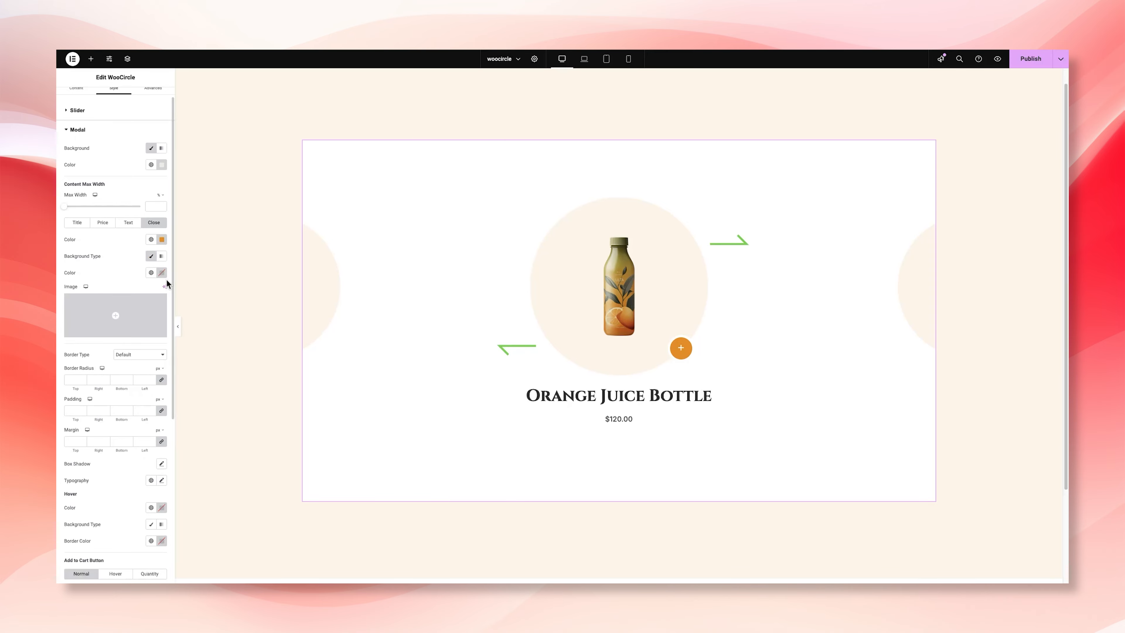
pyautogui.click(161, 272)
pyautogui.moveTo(133, 314); pyautogui.dragTo(110, 298)
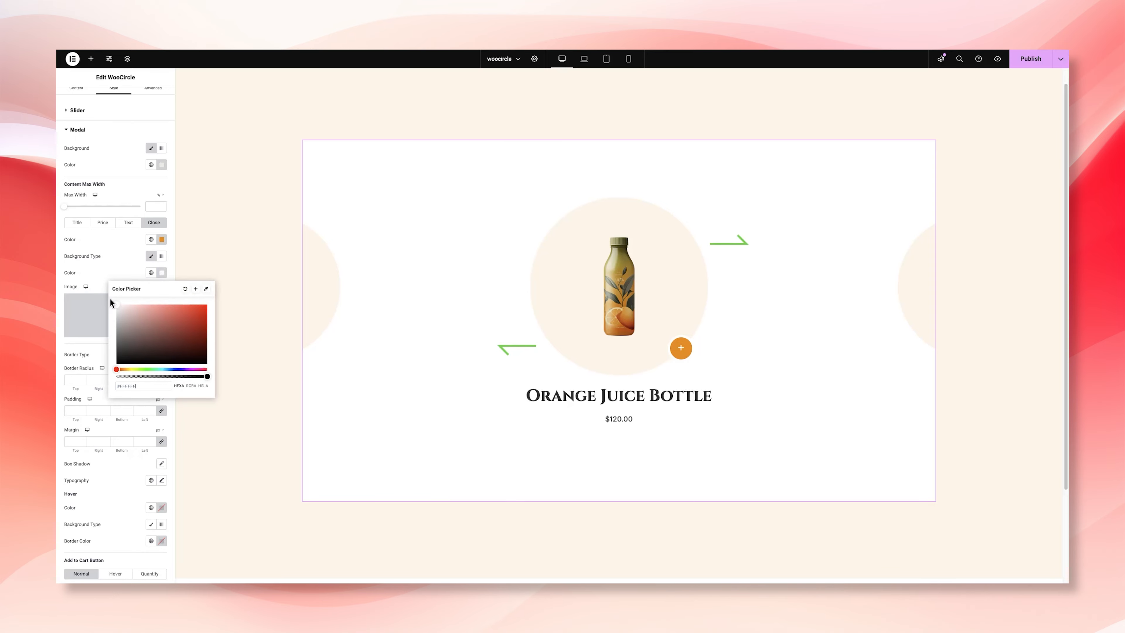
pyautogui.click(116, 262)
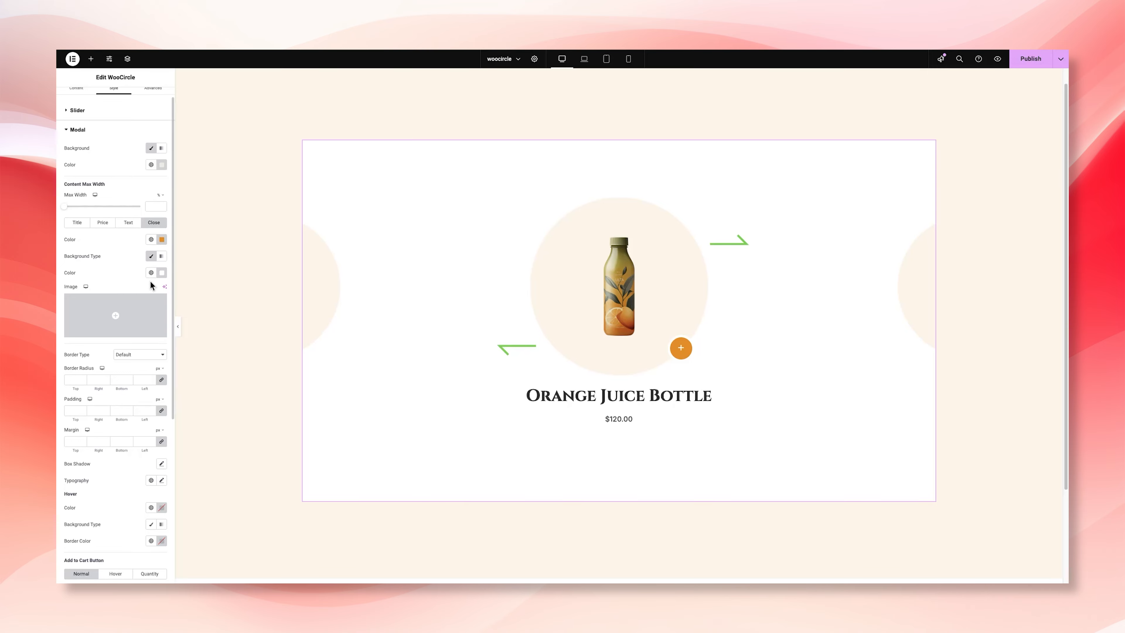
# Set the close button's border radius to 100 px and its padding to 20 px on all sides.
pyautogui.click(162, 381)
pyautogui.click(71, 379)
pyautogui.press('BackSpace')
pyautogui.write('100')
pyautogui.click(161, 380)
pyautogui.click(69, 411)
pyautogui.write('20')
# Set the Add to Cart button's normal color to white (#FFFFFF).
pyautogui.scroll(-2, 128, 416)
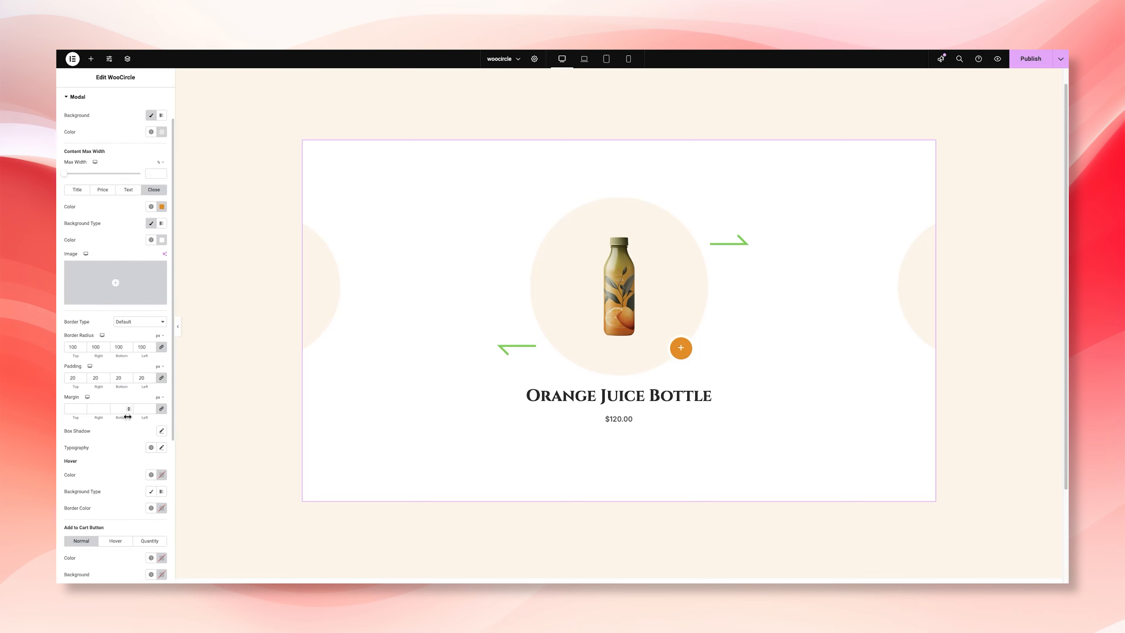
pyautogui.scroll(-1, 128, 417)
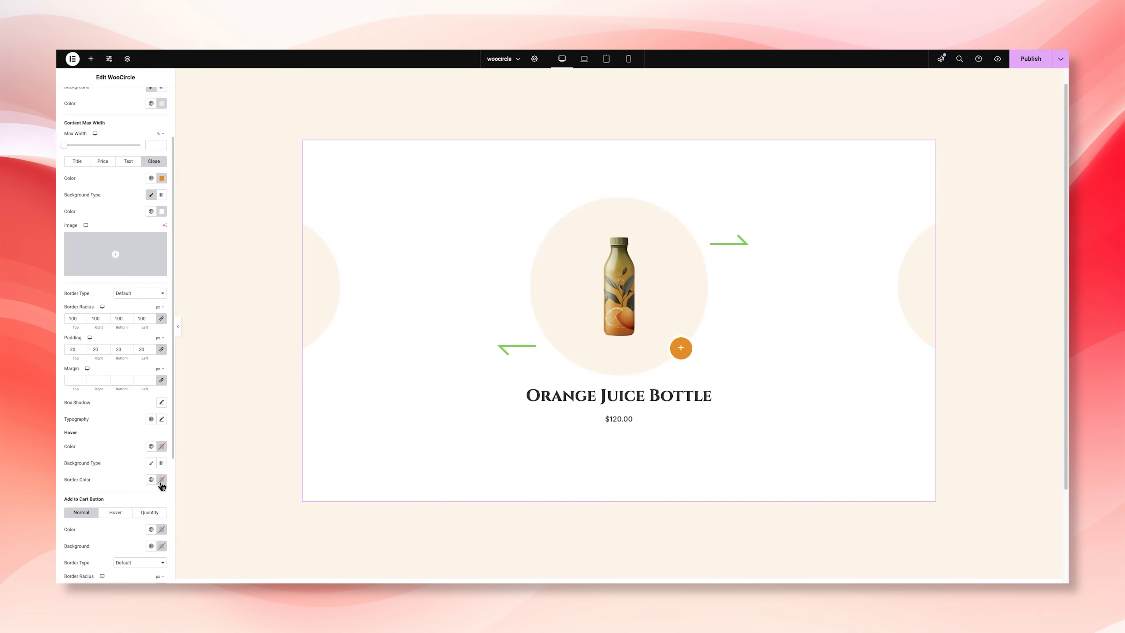
pyautogui.scroll(-4, 161, 486)
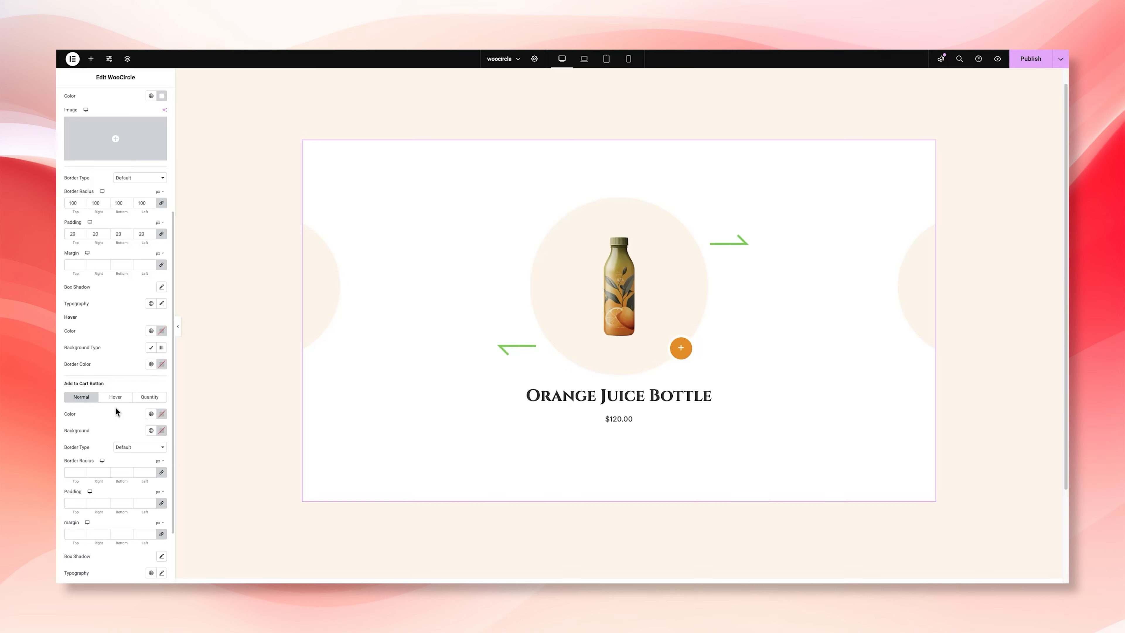
pyautogui.click(163, 415)
pyautogui.moveTo(144, 446); pyautogui.dragTo(106, 445)
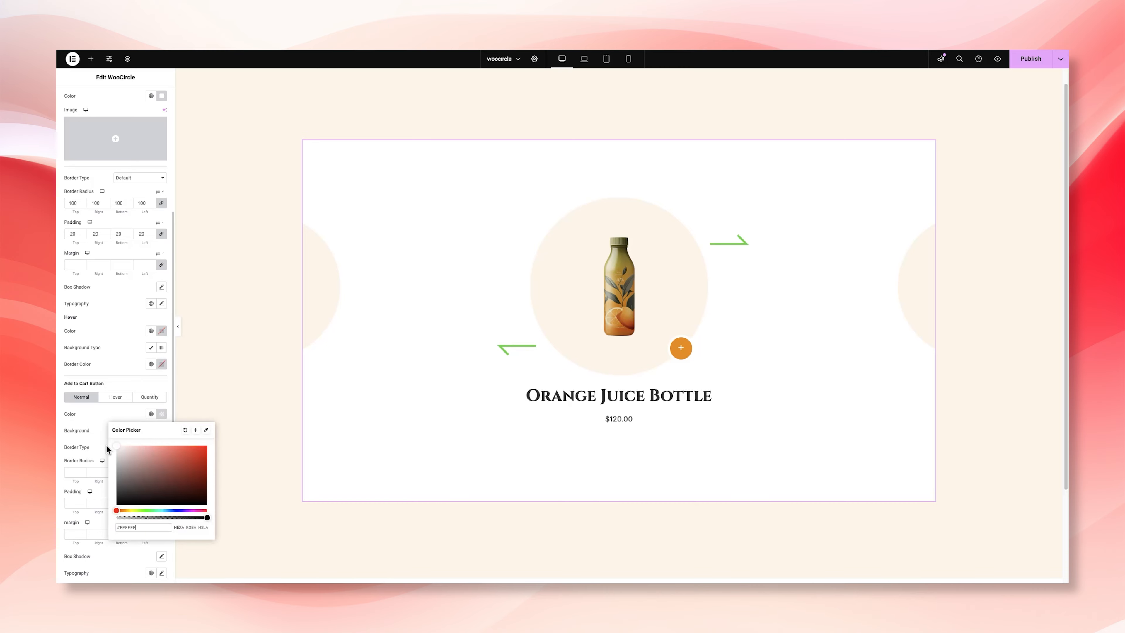
pyautogui.click(101, 419)
# Set the Add to Cart button's normal background to the same orange as the open button.
pyautogui.click(161, 430)
pyautogui.tripleClick(142, 544)
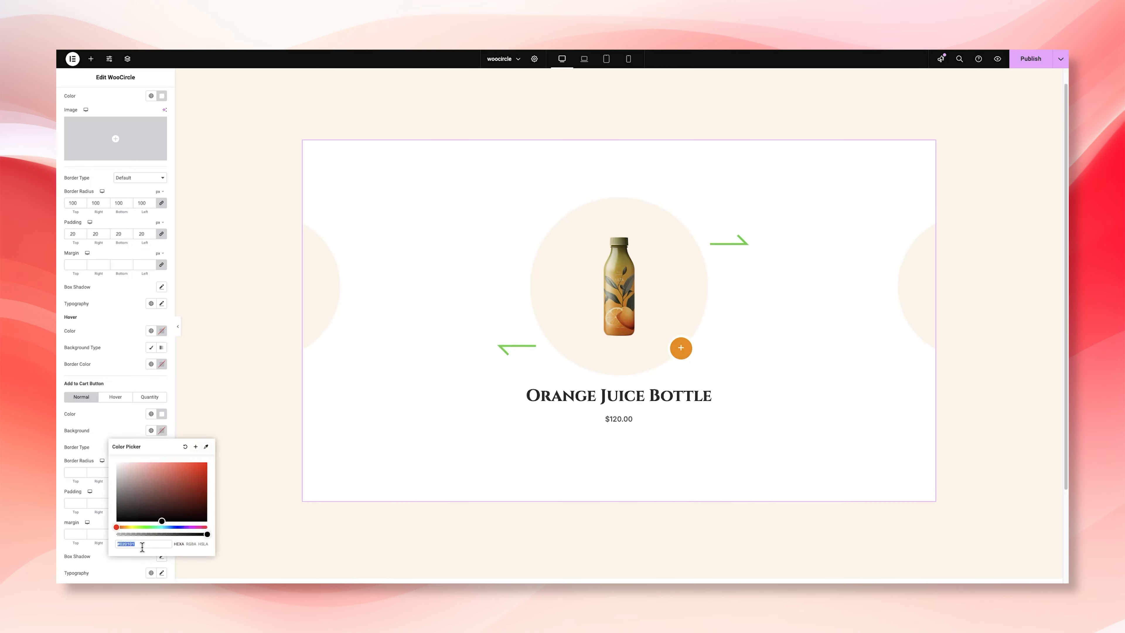
pyautogui.write('f29105')
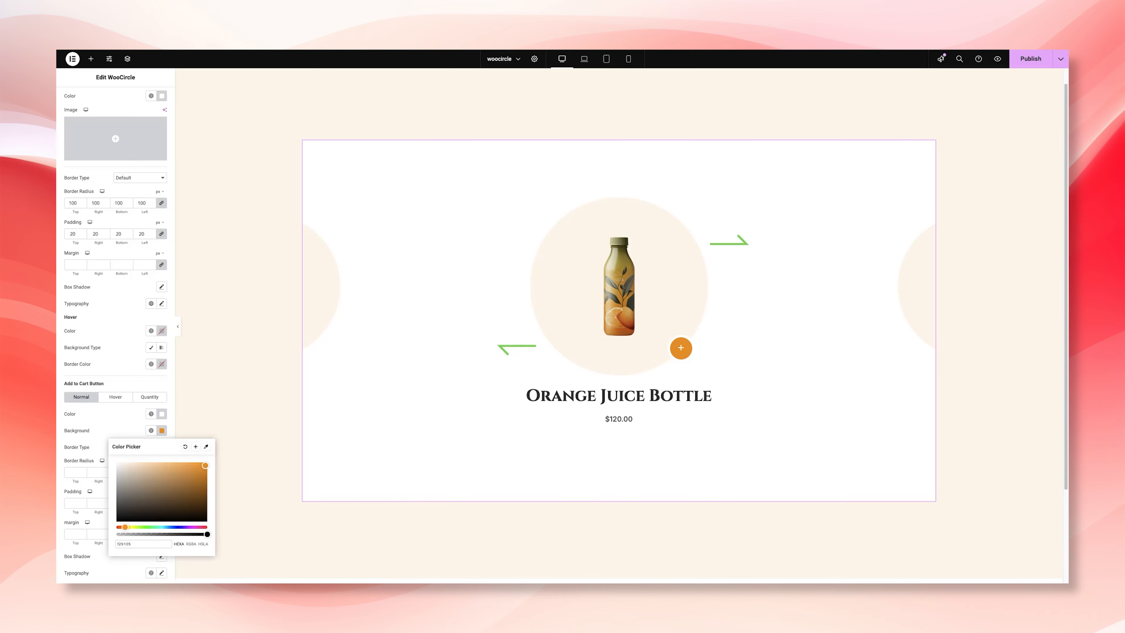
pyautogui.click(111, 431)
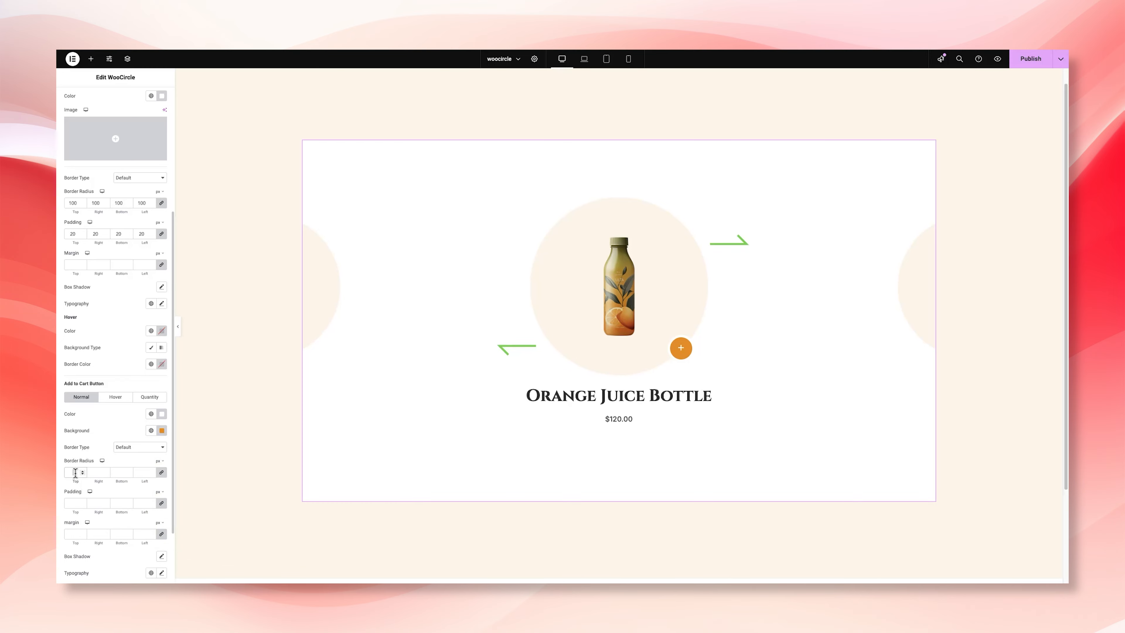
# Set the Add to Cart button's border radius to 20 px and its unlinked padding to 16, 32, 16 and 32 px.
pyautogui.write('20')
pyautogui.click(73, 503)
pyautogui.click(161, 504)
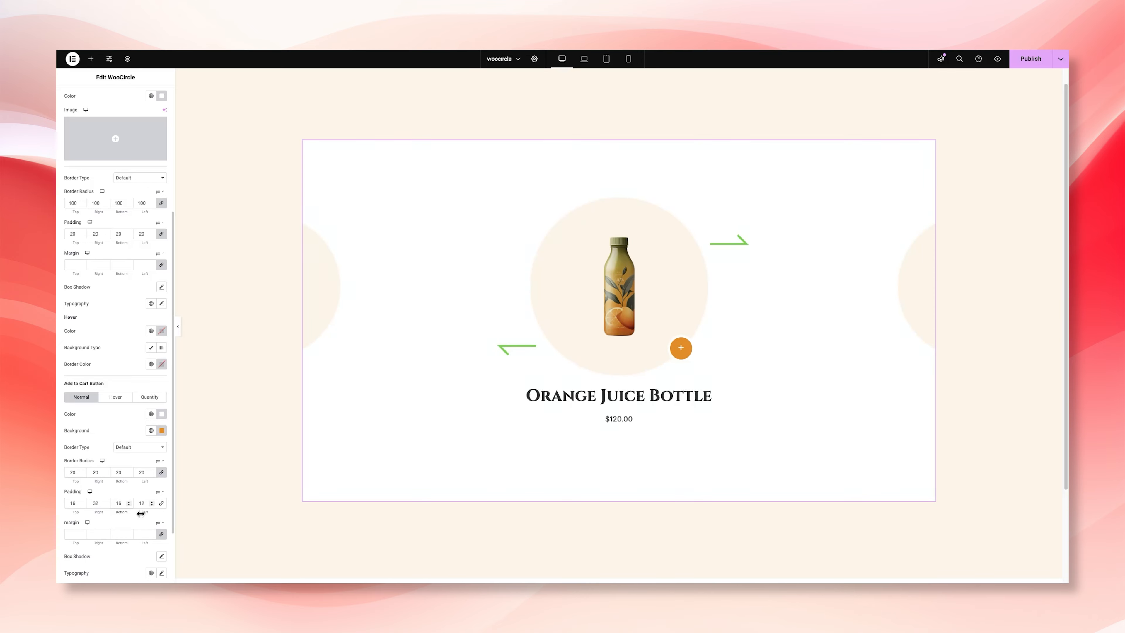
pyautogui.moveTo(140, 513); pyautogui.dragTo(169, 509)
pyautogui.press('BackSpace')
pyautogui.scroll(-2, 167, 507)
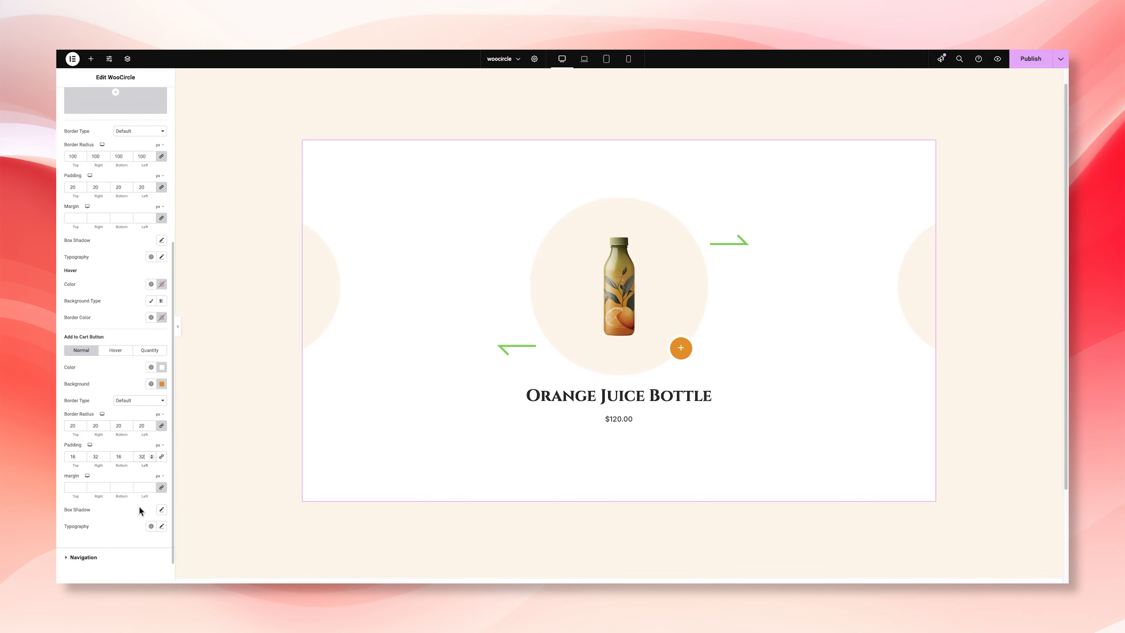
# Set the Add to Cart button's typography to the Inter font family at 16 px with a line height of 1.5 em.
pyautogui.click(161, 528)
pyautogui.scroll(-5, 133, 432)
pyautogui.click(135, 424)
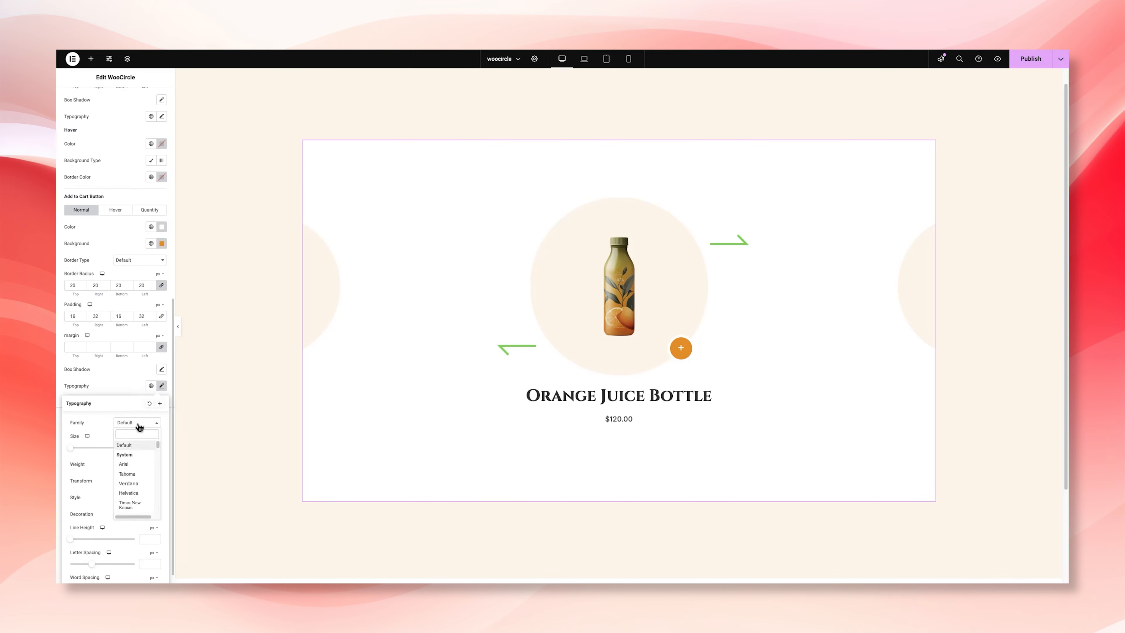
pyautogui.write('inter')
pyautogui.press('Return')
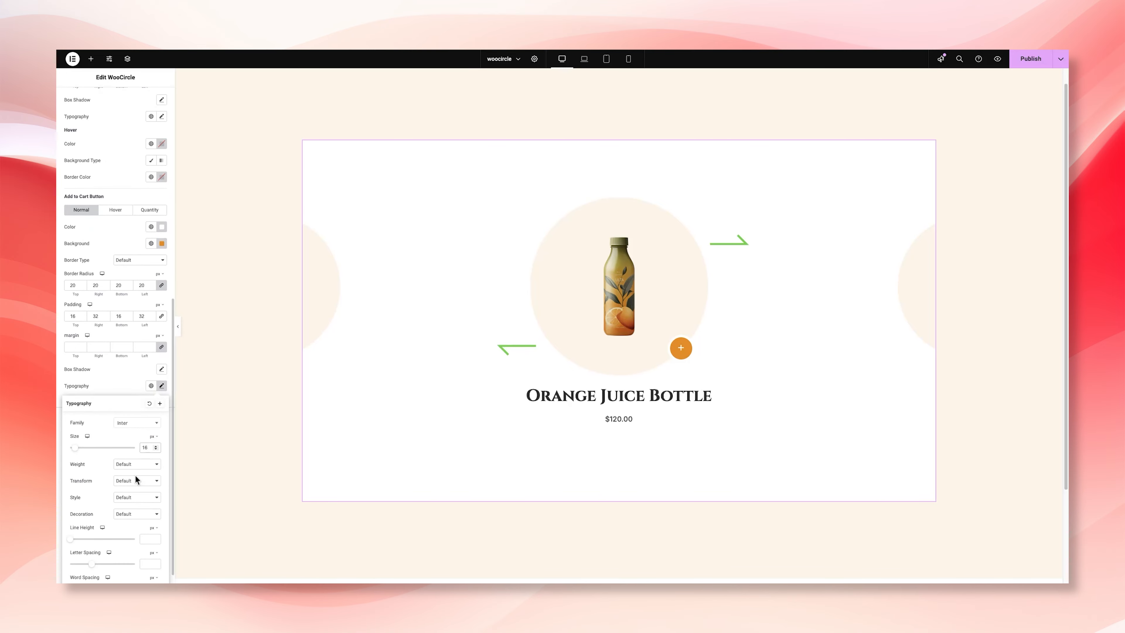
pyautogui.scroll(-1, 142, 492)
pyautogui.click(153, 513)
pyautogui.click(152, 520)
pyautogui.click(146, 524)
pyautogui.write('1.5')
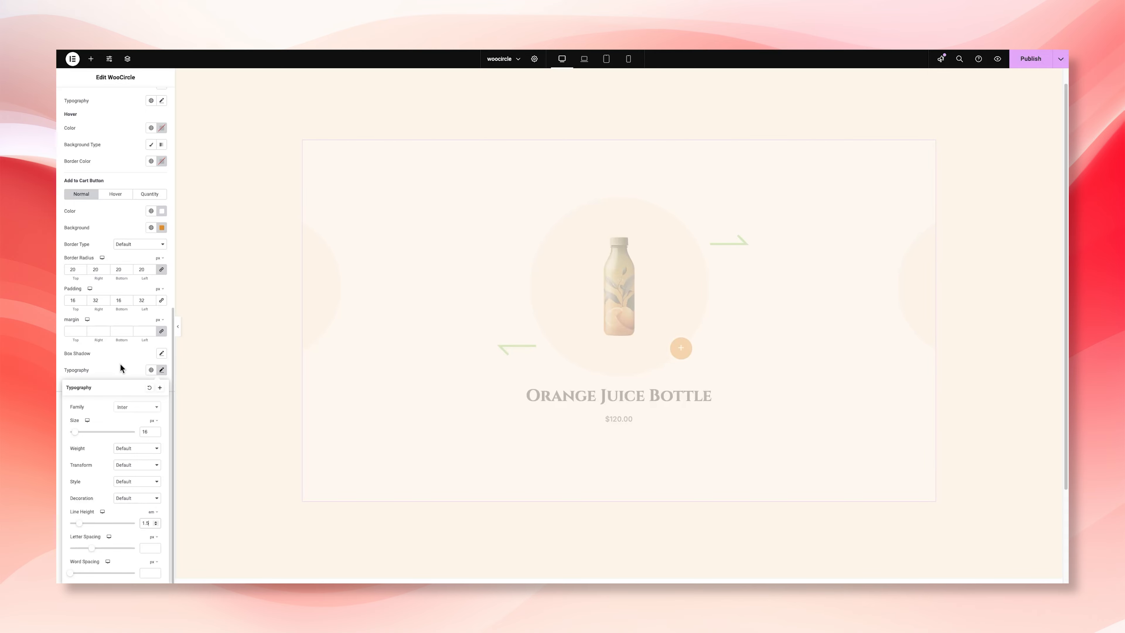
pyautogui.click(120, 363)
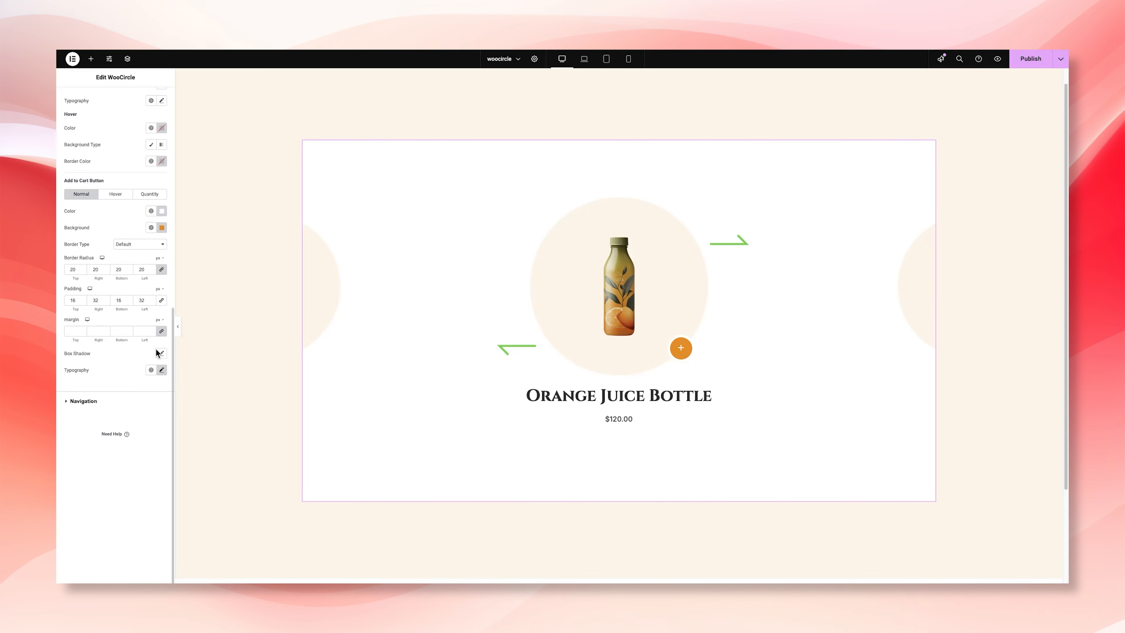
# Set the Add to Cart button's hover color to white and its hover background to near-black.
pyautogui.click(116, 196)
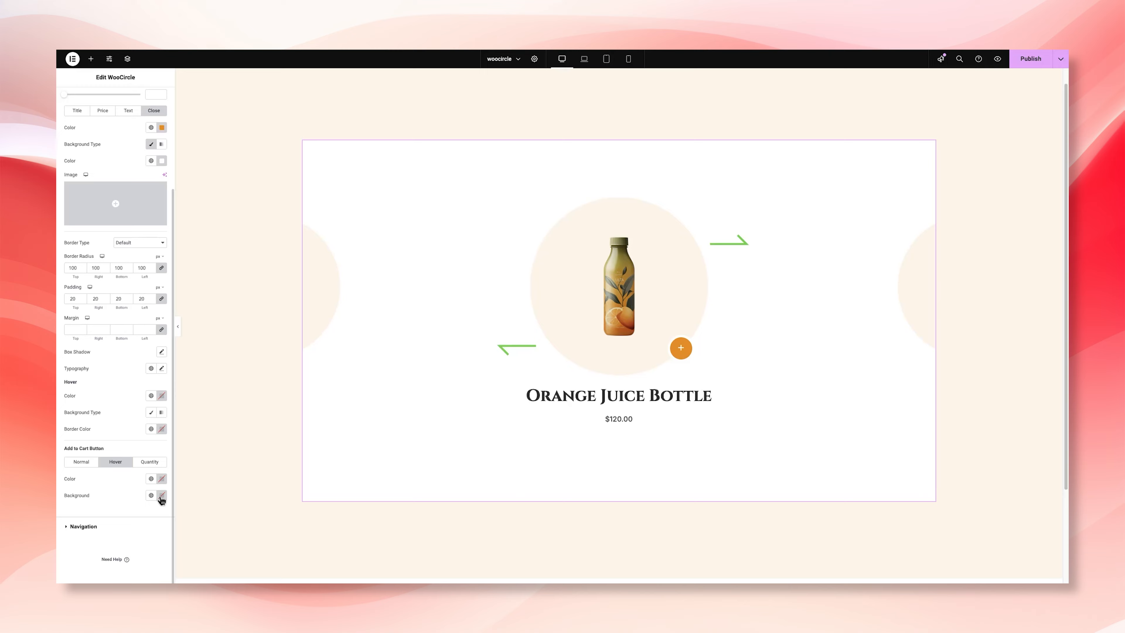
pyautogui.click(162, 479)
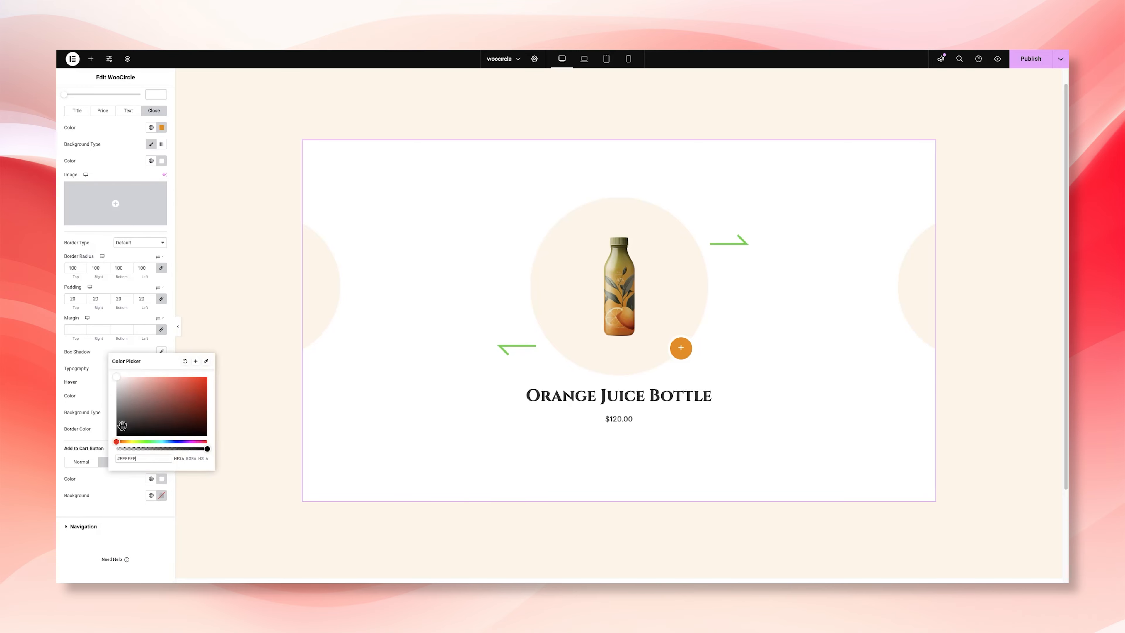
pyautogui.click(161, 495)
pyautogui.click(115, 443)
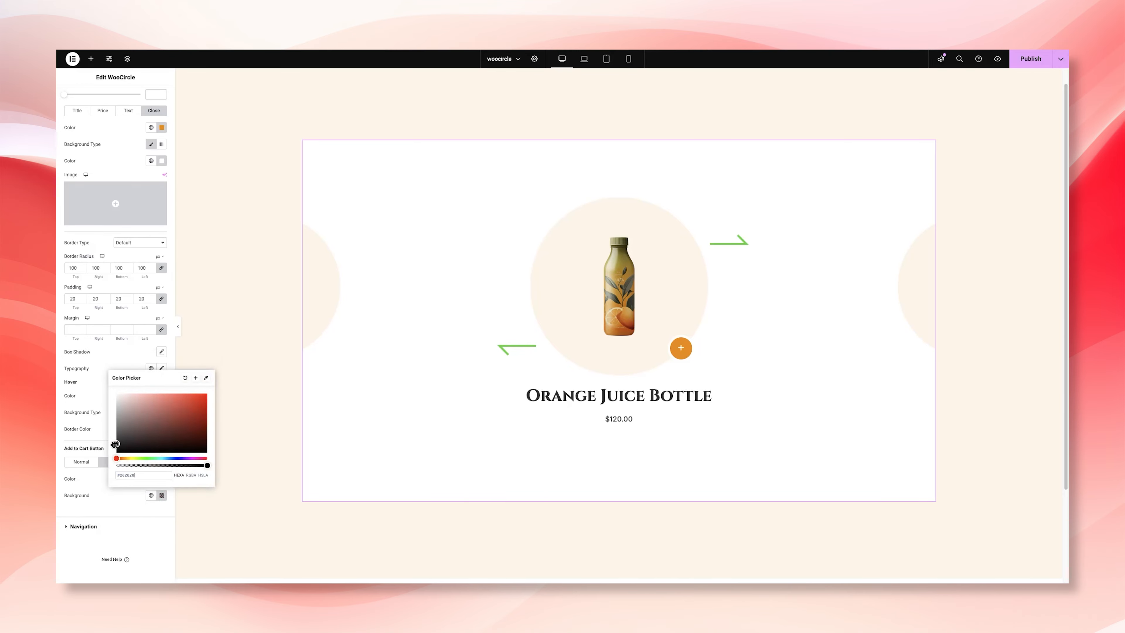
pyautogui.moveTo(115, 443); pyautogui.dragTo(114, 451)
pyautogui.click(112, 502)
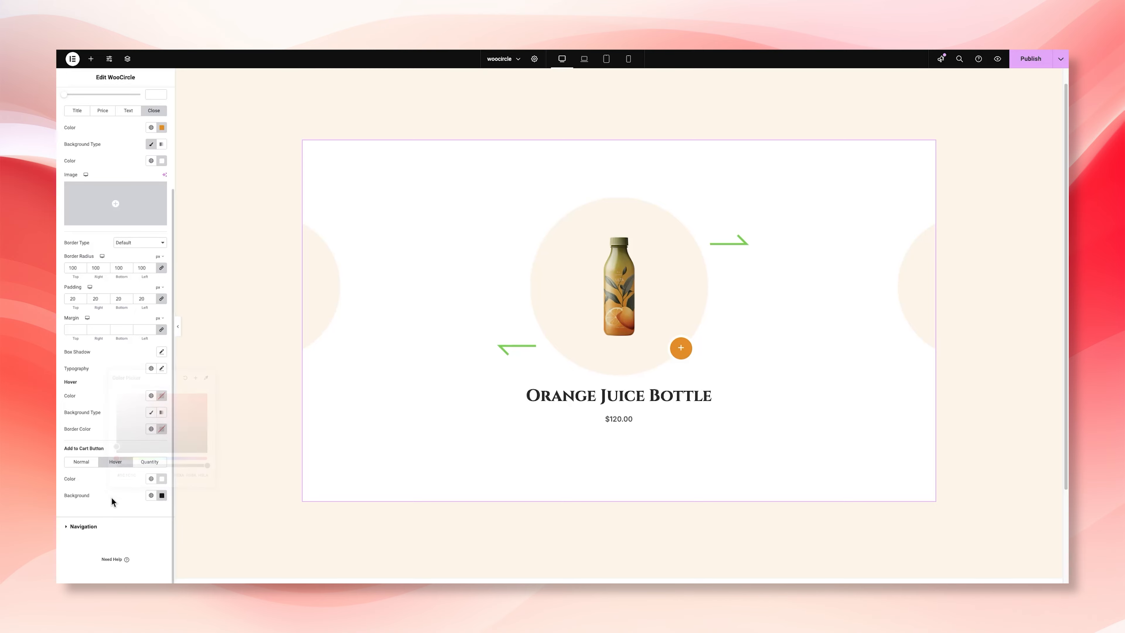
# Review the styling options for the Add to Cart quantity field.
pyautogui.click(149, 462)
pyautogui.scroll(-1, 149, 465)
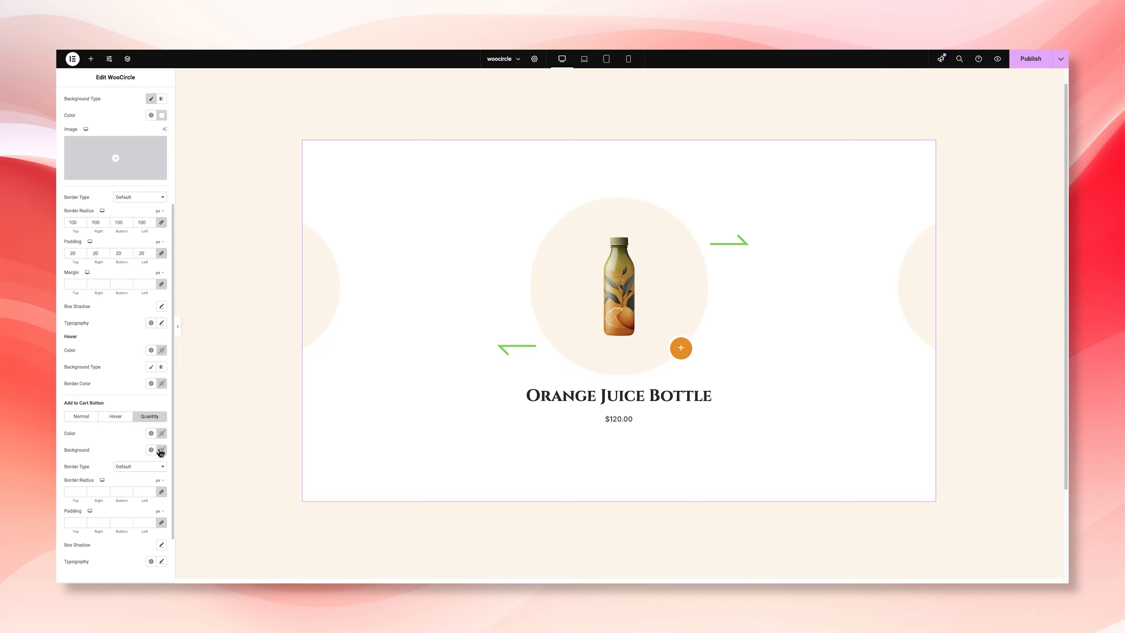
pyautogui.scroll(-1, 129, 465)
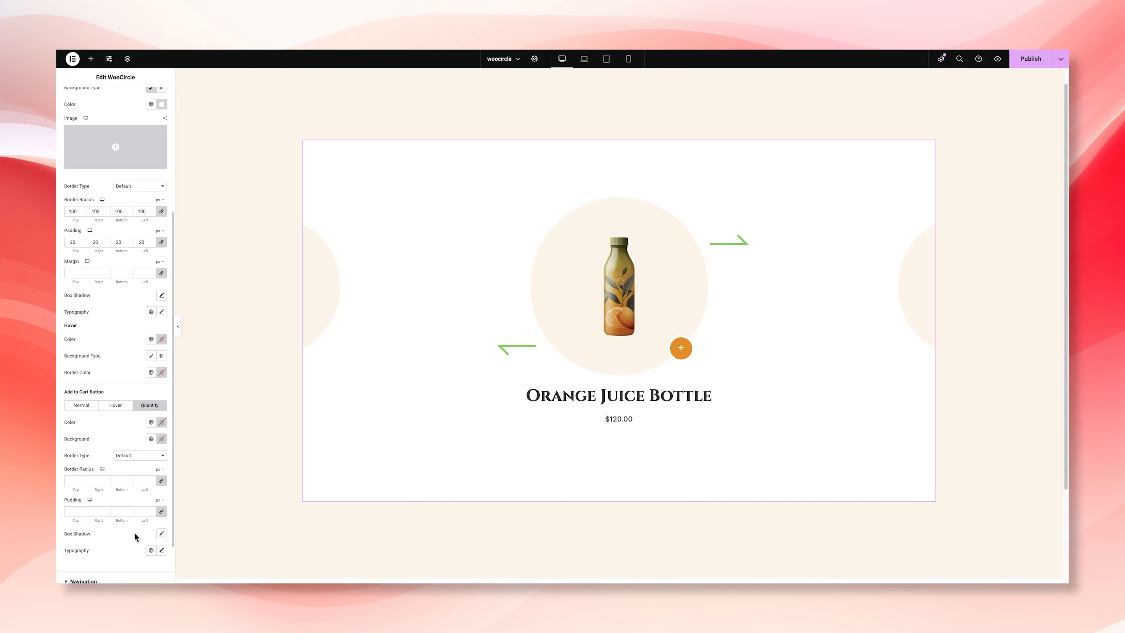
pyautogui.scroll(-2, 134, 532)
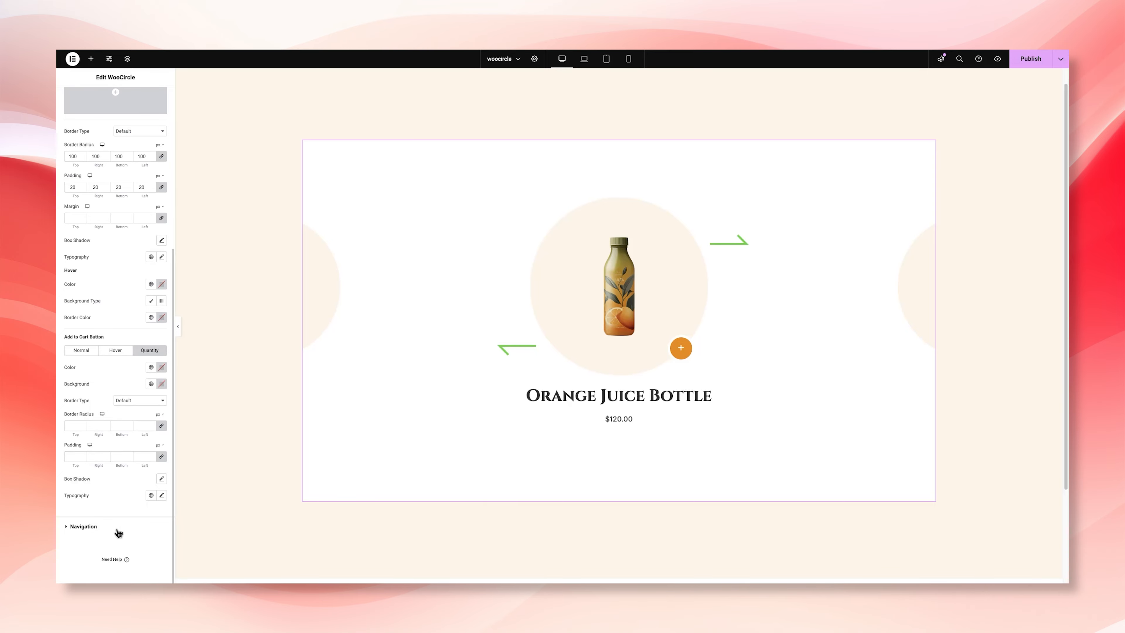
# Set the slider's navigation arrow color to the copied orange.
pyautogui.click(118, 533)
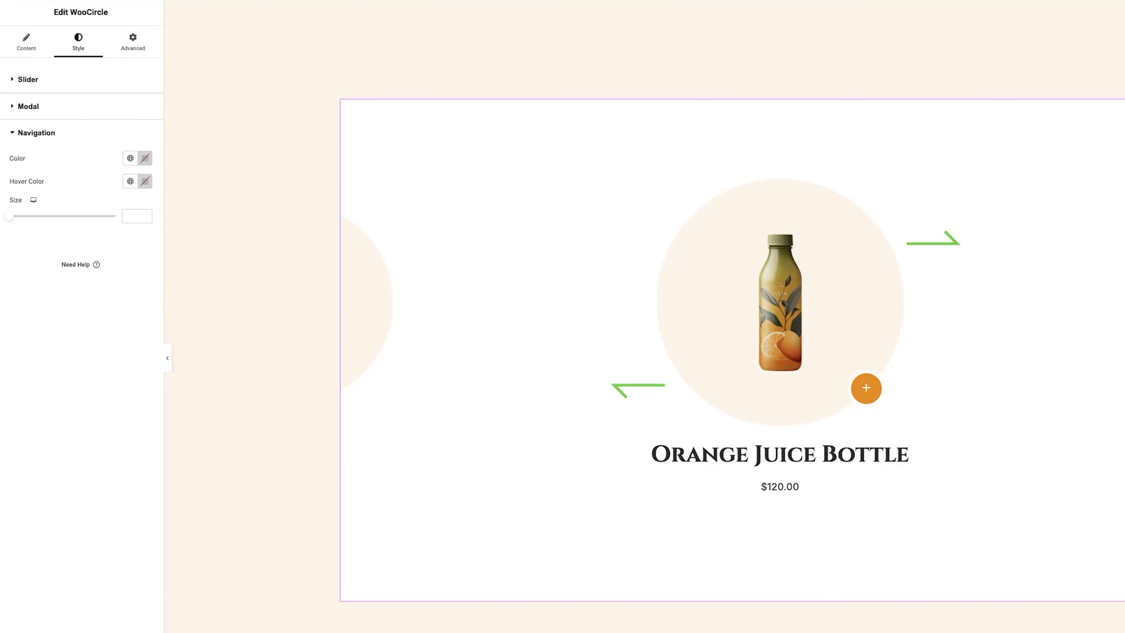
pyautogui.click(145, 159)
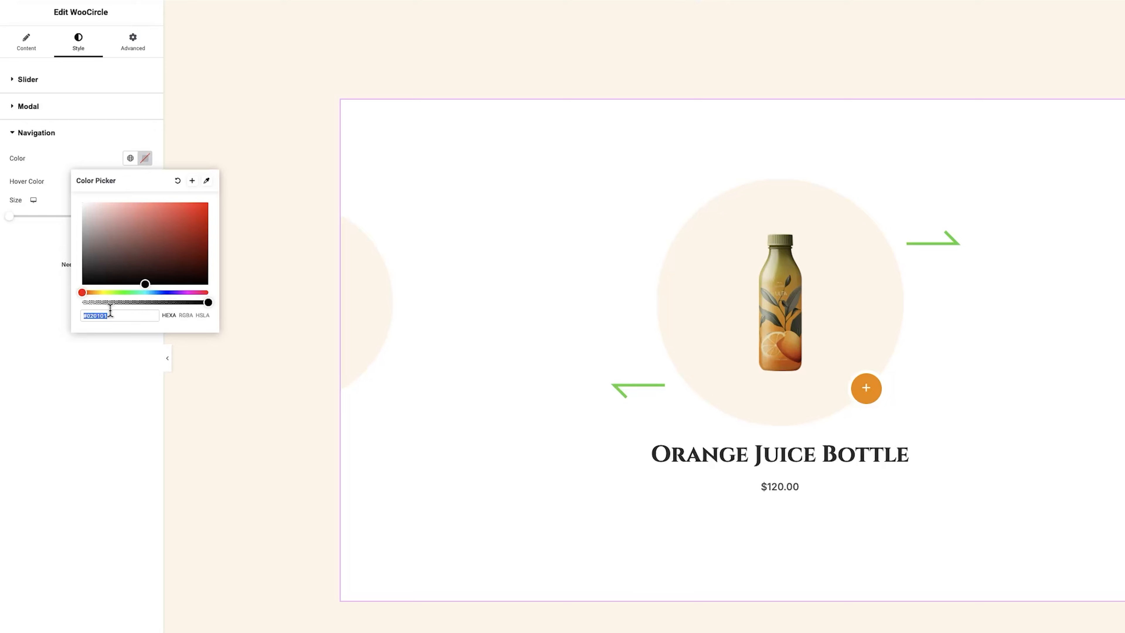
pyautogui.hotkey('ctrl', 'v')
pyautogui.click(7, 286)
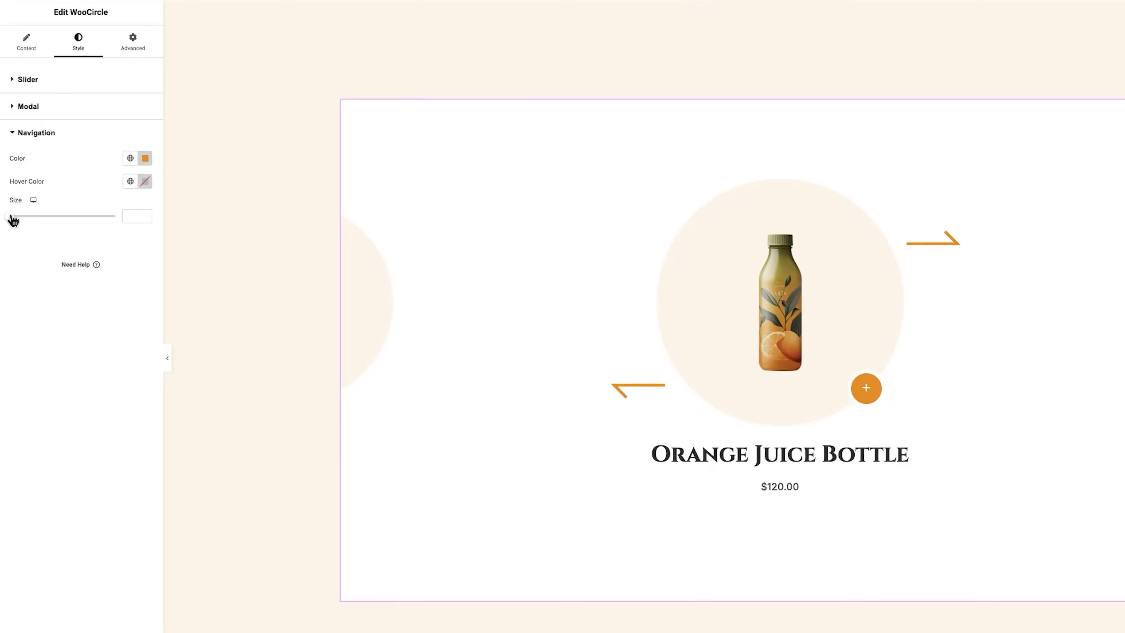
# Set the navigation arrow size to 100 and publish the page.
pyautogui.moveTo(10, 217); pyautogui.dragTo(139, 237)
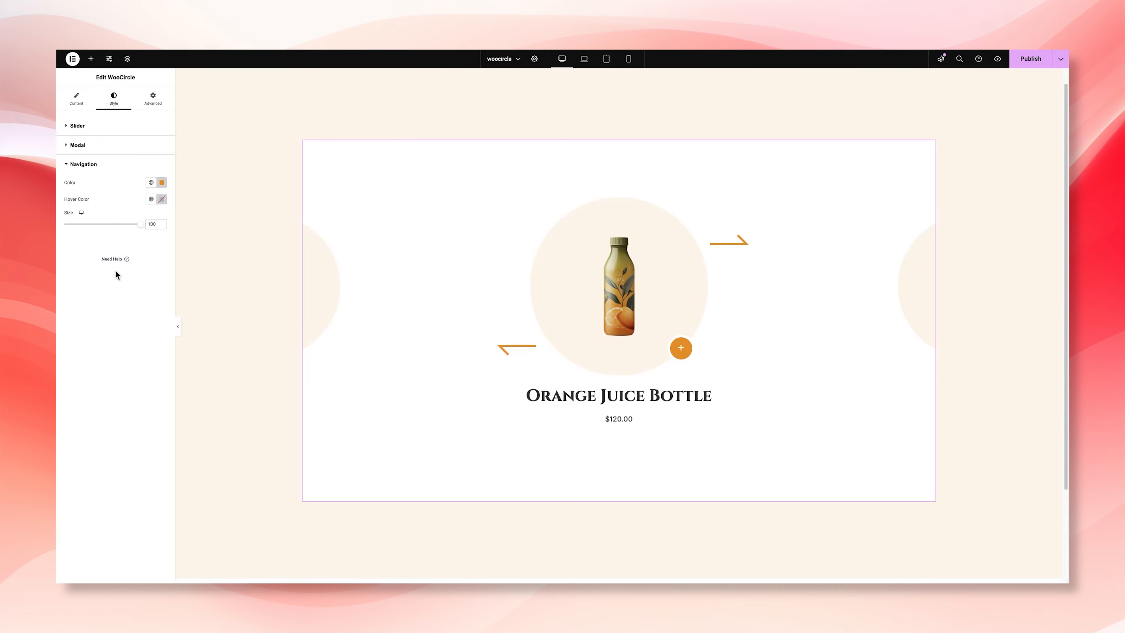
pyautogui.click(1031, 63)
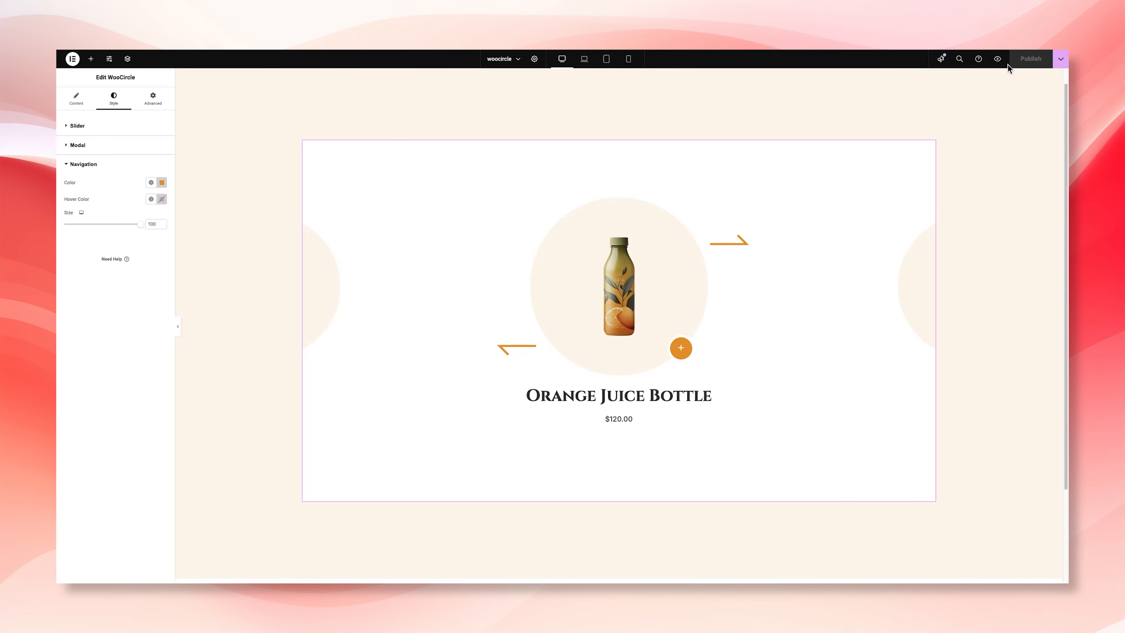